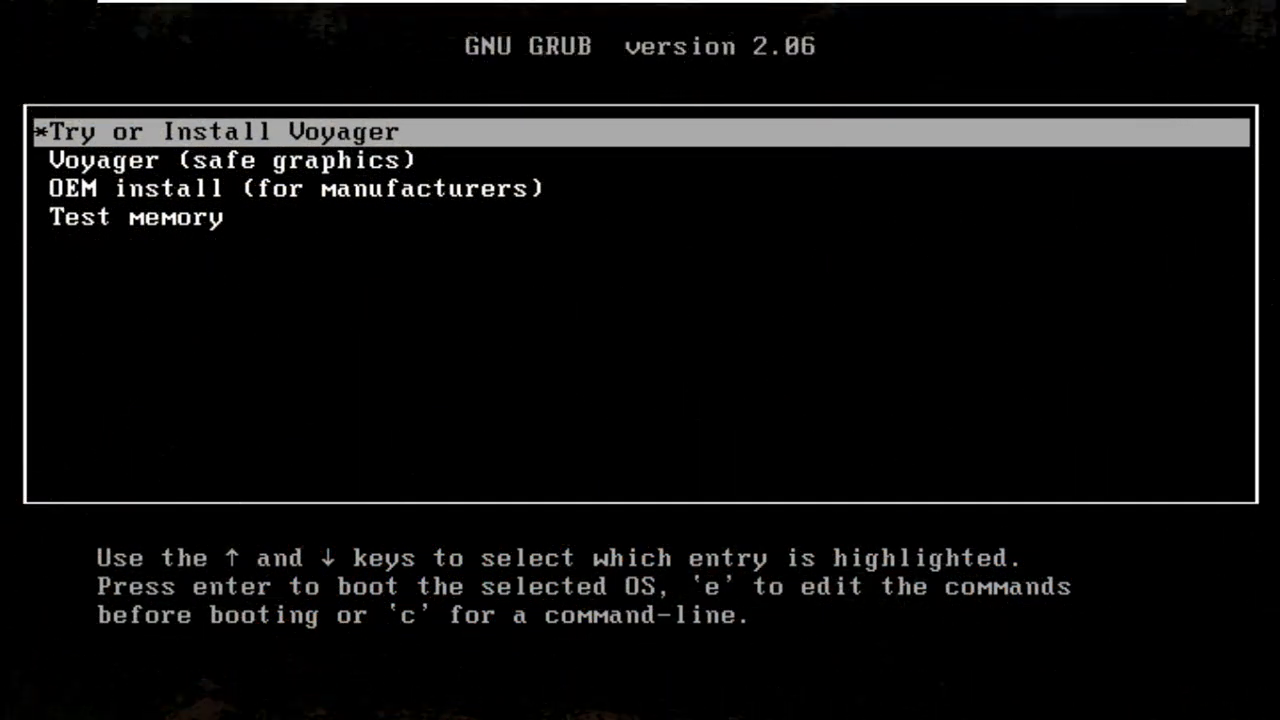
# Boot the 'Try or Install Voyager' entry from the GRUB menu.
pyautogui.press('Down')
pyautogui.press('Down')
pyautogui.press('Down')
pyautogui.press('Up')
pyautogui.press('Up')
pyautogui.press('Up')
pyautogui.press('Return')
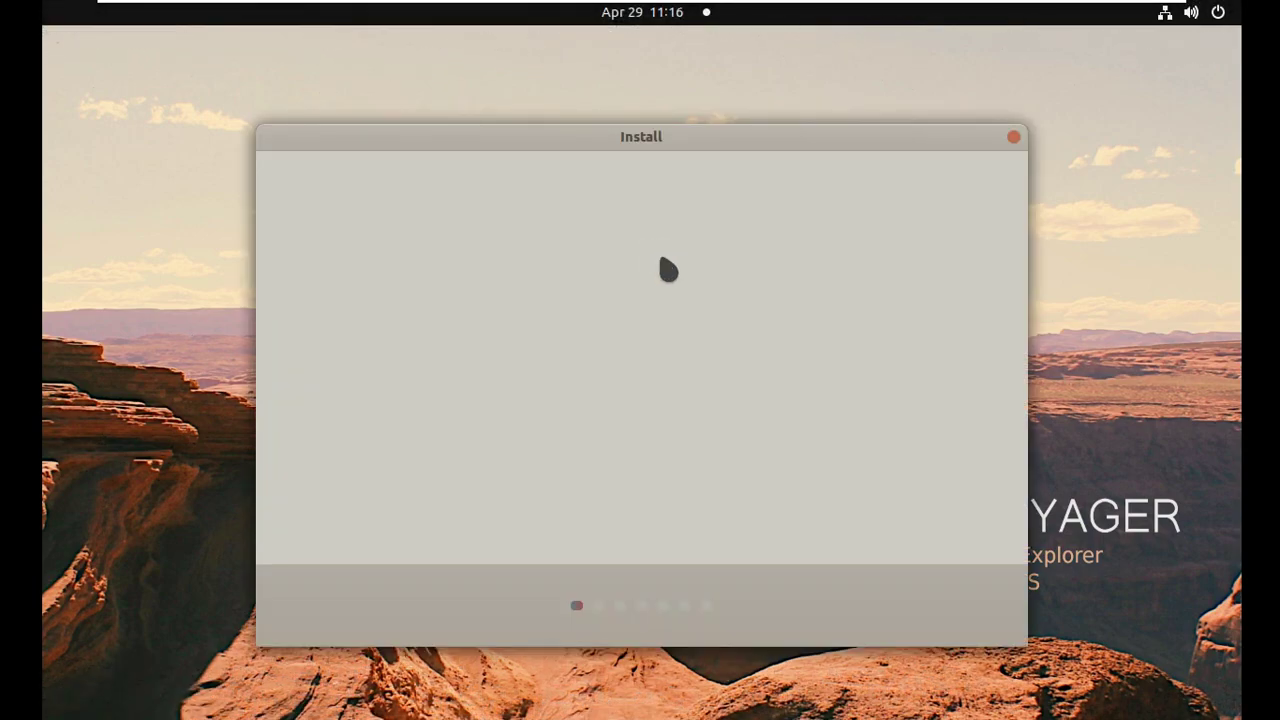
# Choose Install, keep the English (US) keyboard, and pick Normal installation with third-party software.
pyautogui.click(866, 402)
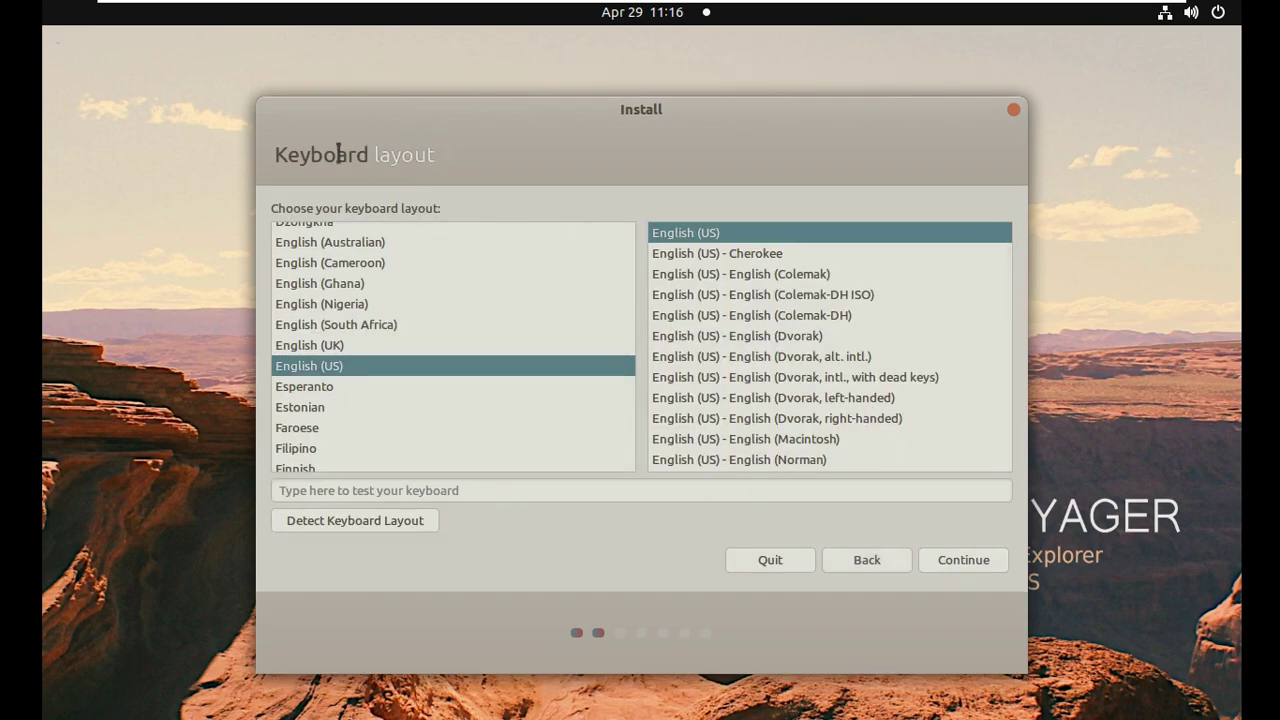
pyautogui.click(943, 566)
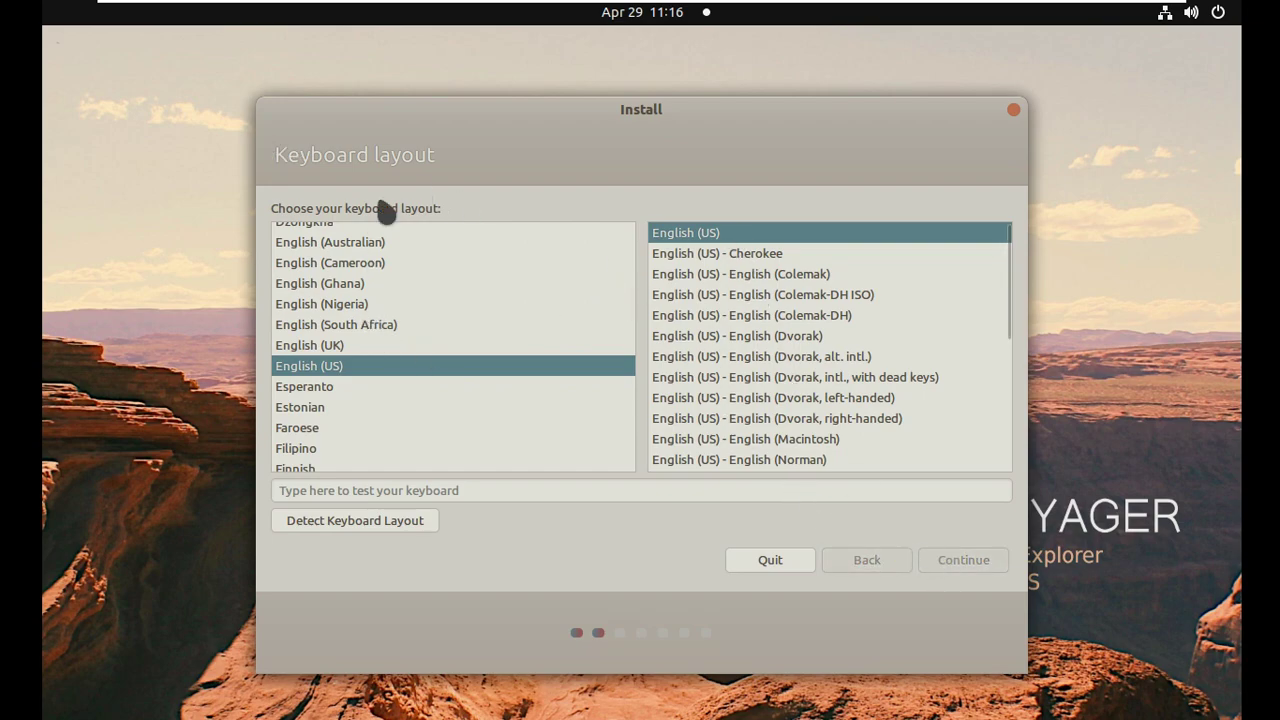
pyautogui.click(354, 291)
pyautogui.click(355, 243)
pyautogui.click(385, 429)
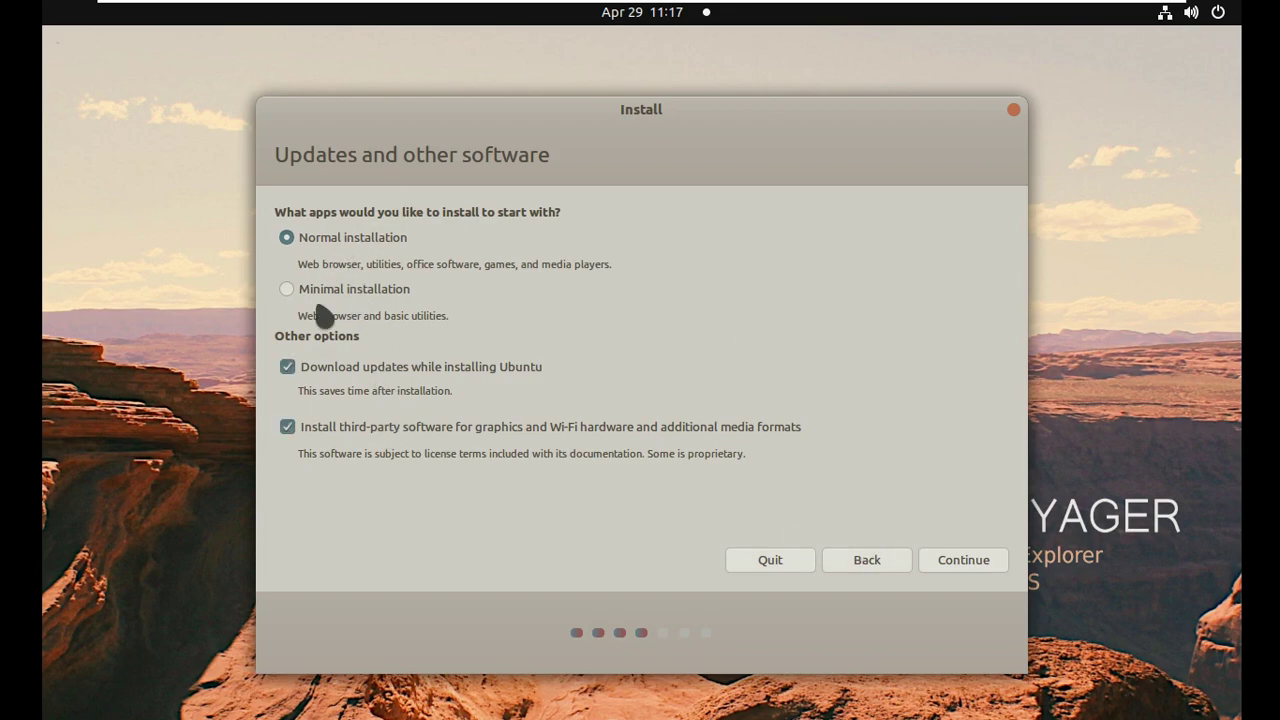
# Accept the updates and software choices and wait while ubuntu-drivers is prepared.
pyautogui.moveTo(549, 155); pyautogui.dragTo(274, 157)
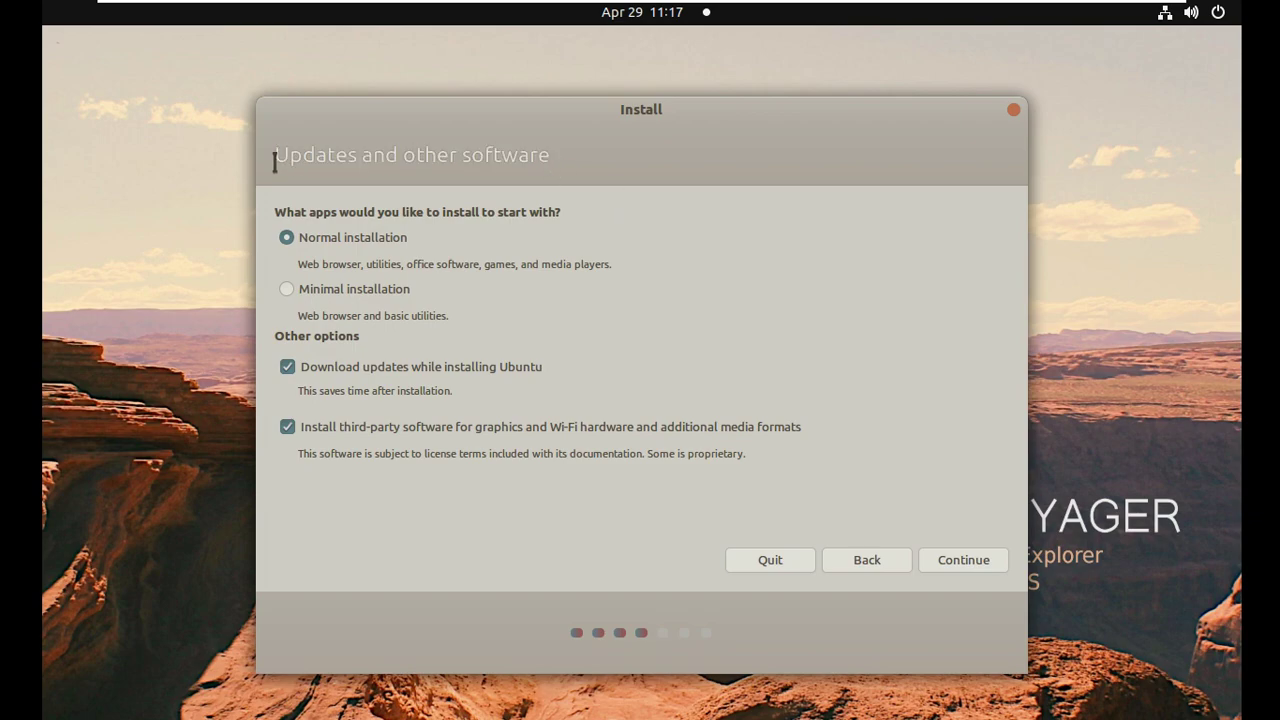
pyautogui.click(958, 562)
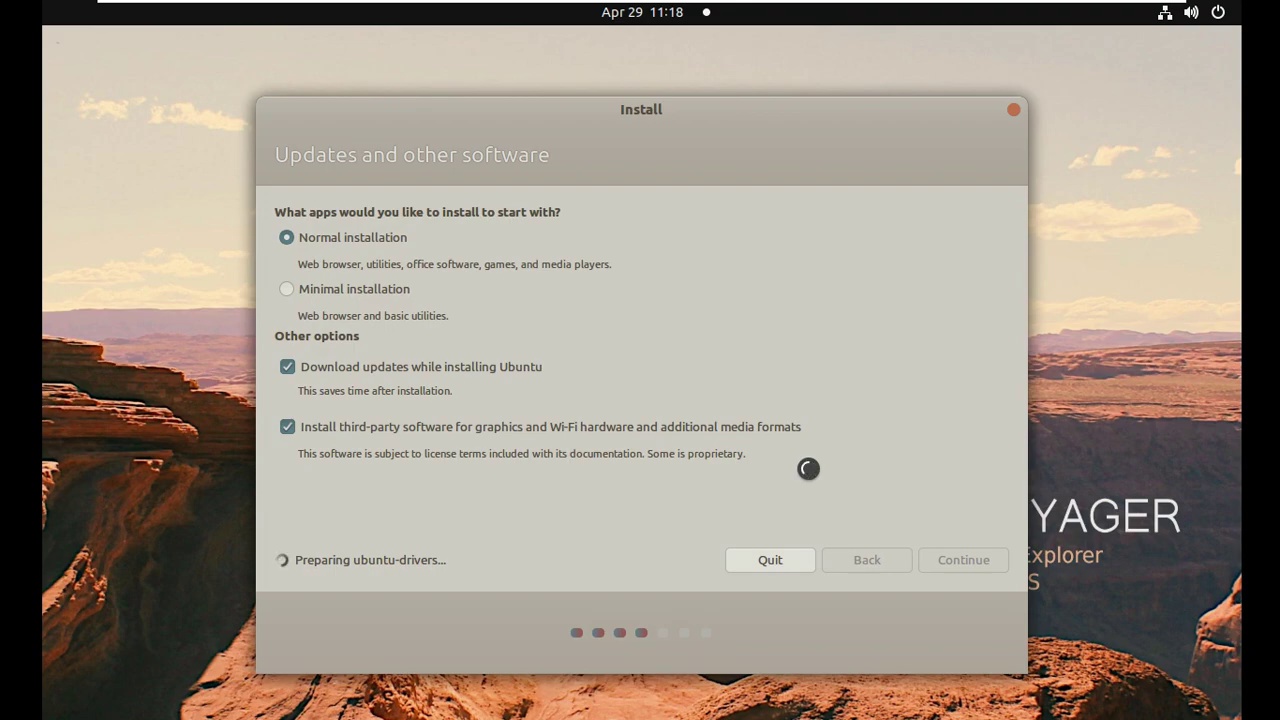
pyautogui.moveTo(675, 100)
pyautogui.mouseDown()
pyautogui.moveTo(674, 111)
pyautogui.moveTo(671, 85)
pyautogui.mouseUp()
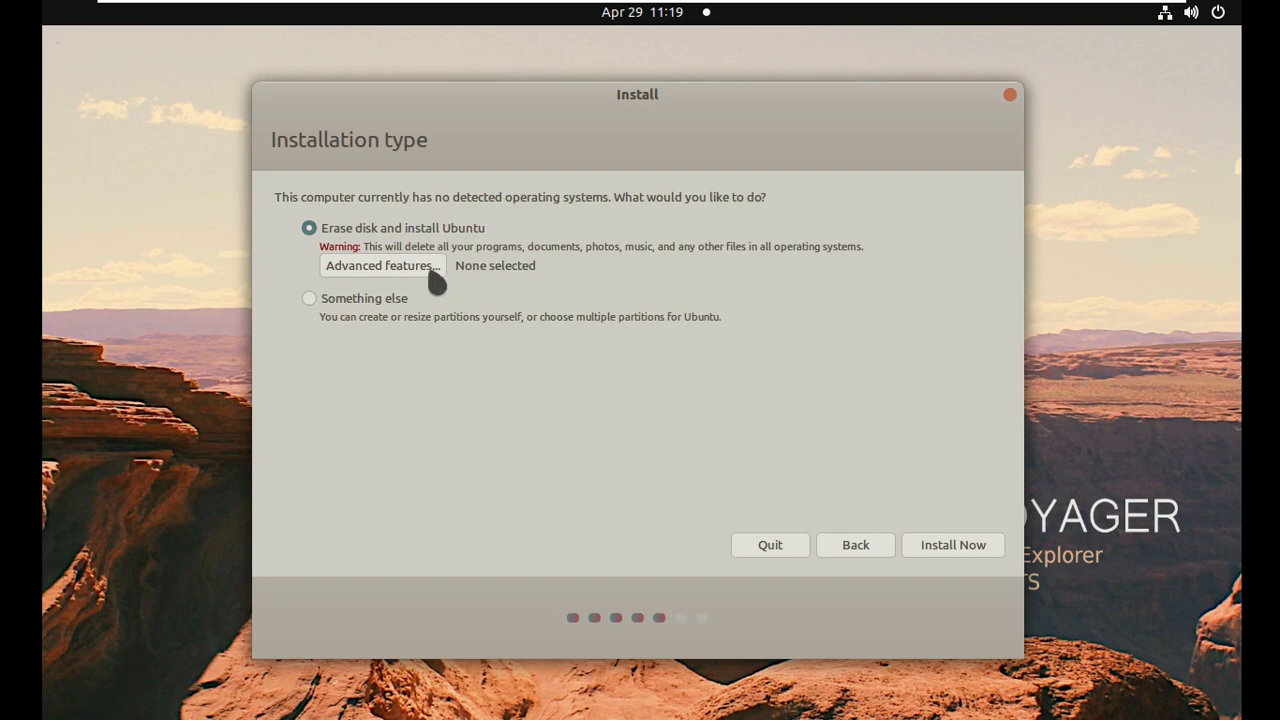
# Erase the disk and install with no advanced features, confirming the partition changes.
pyautogui.click(433, 272)
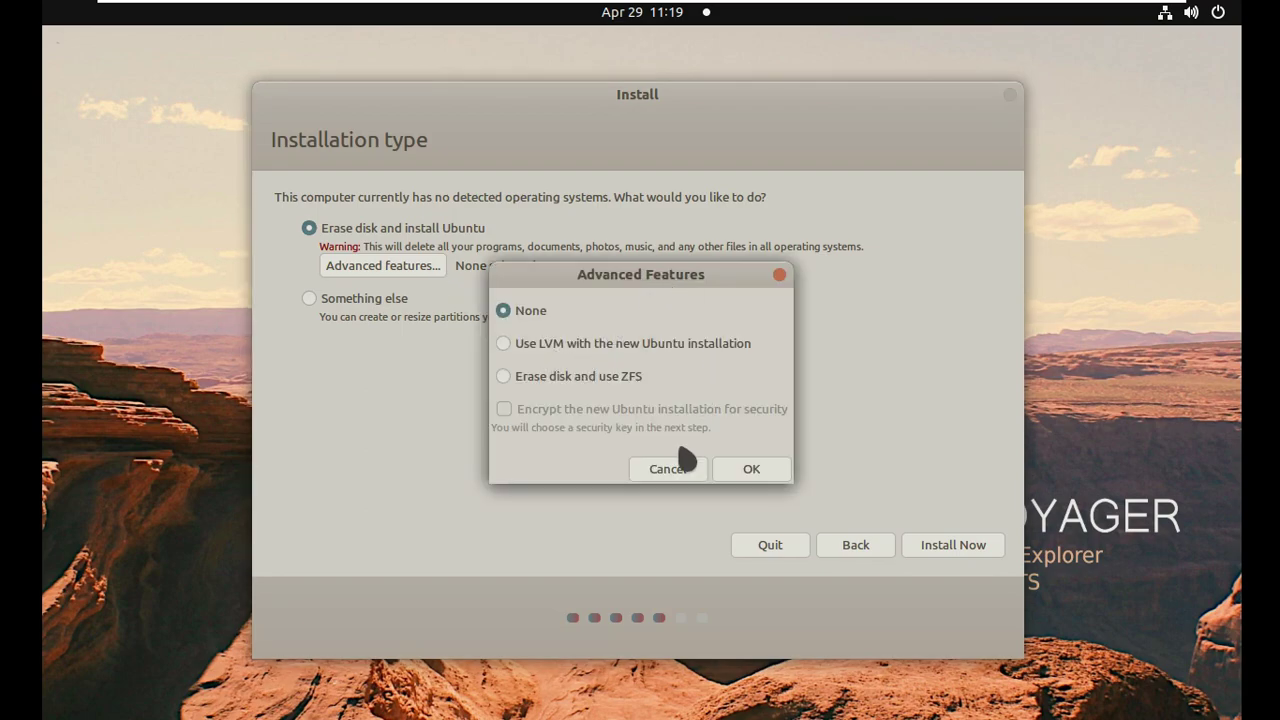
pyautogui.click(667, 470)
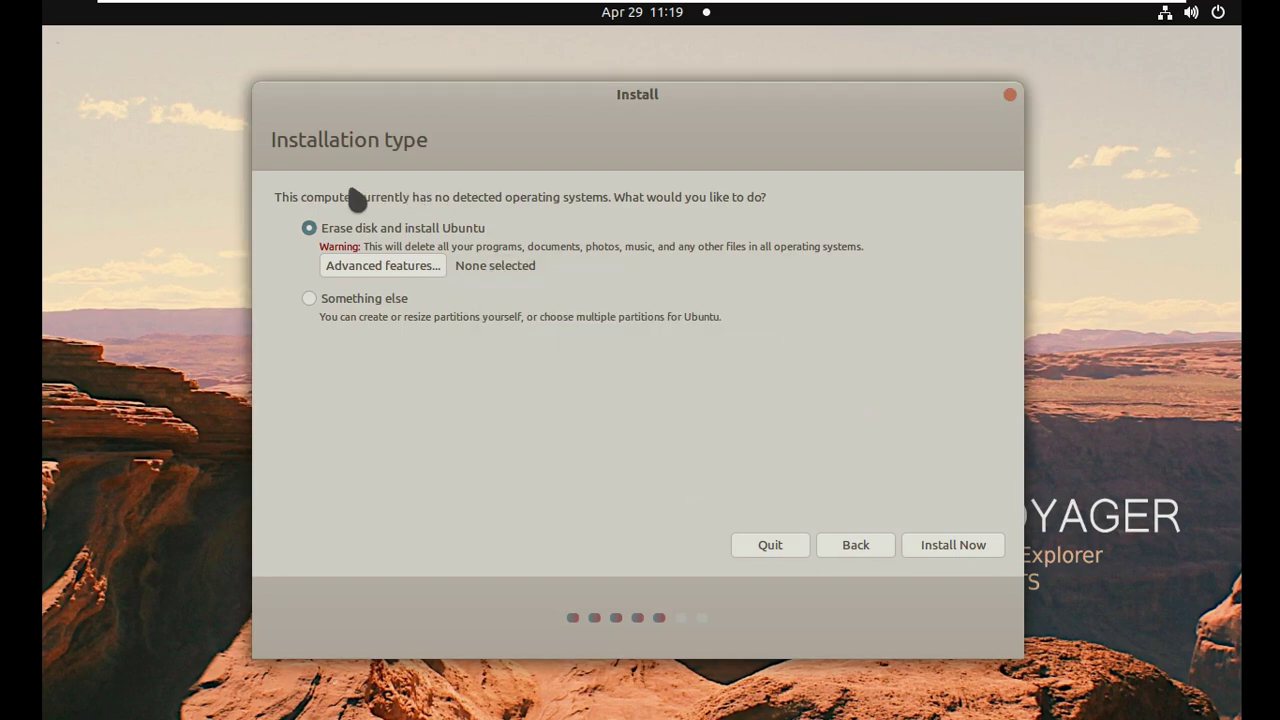
pyautogui.click(952, 538)
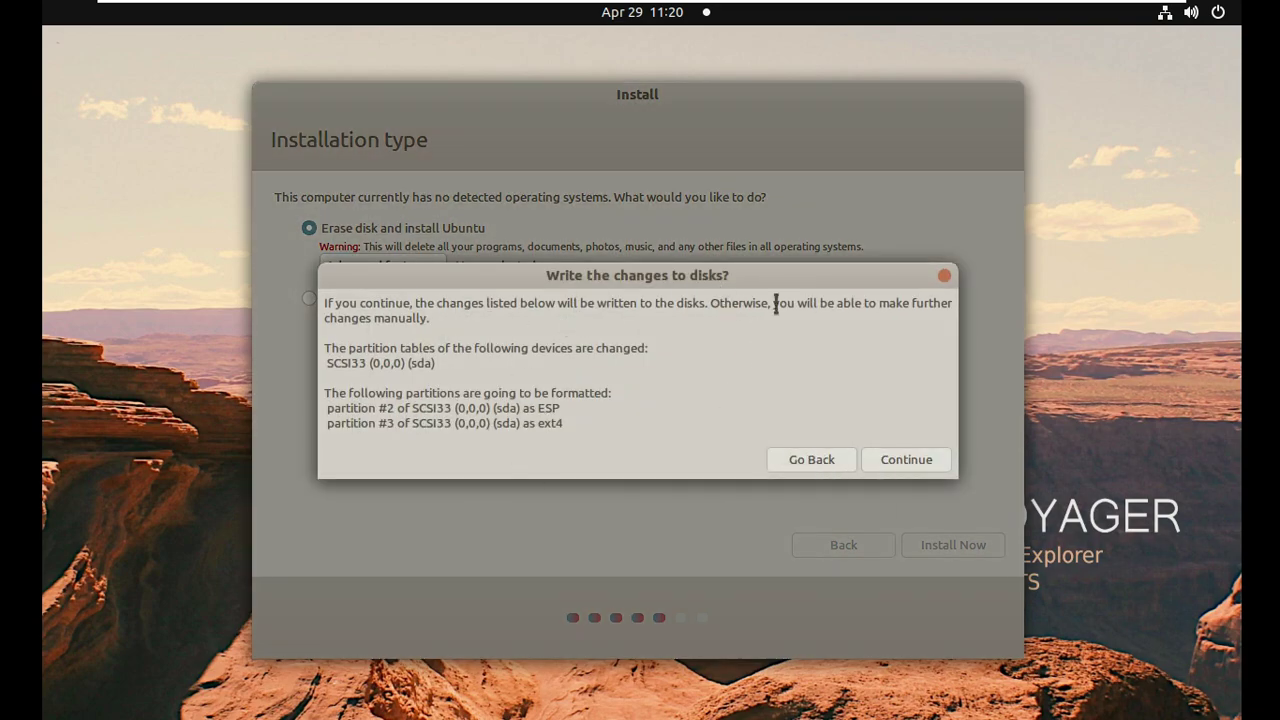
pyautogui.click(906, 459)
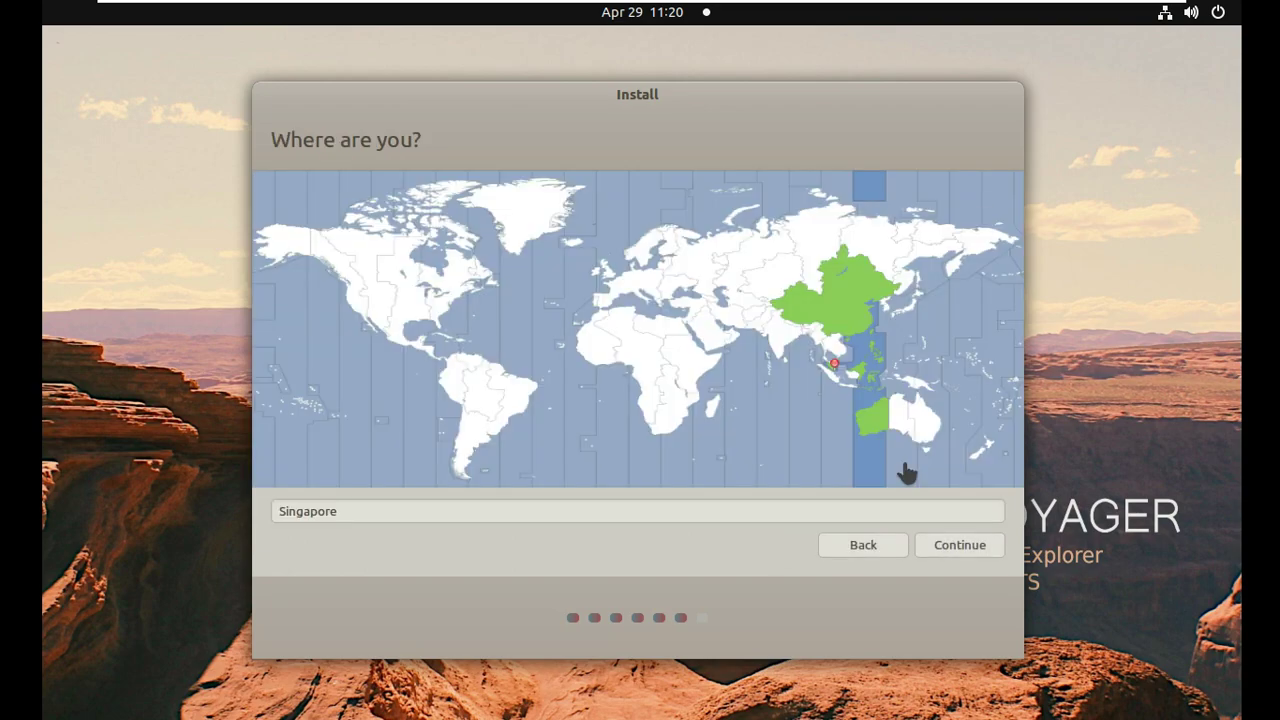
# Pick Los Angeles as the time zone on the map and continue.
pyautogui.click(356, 318)
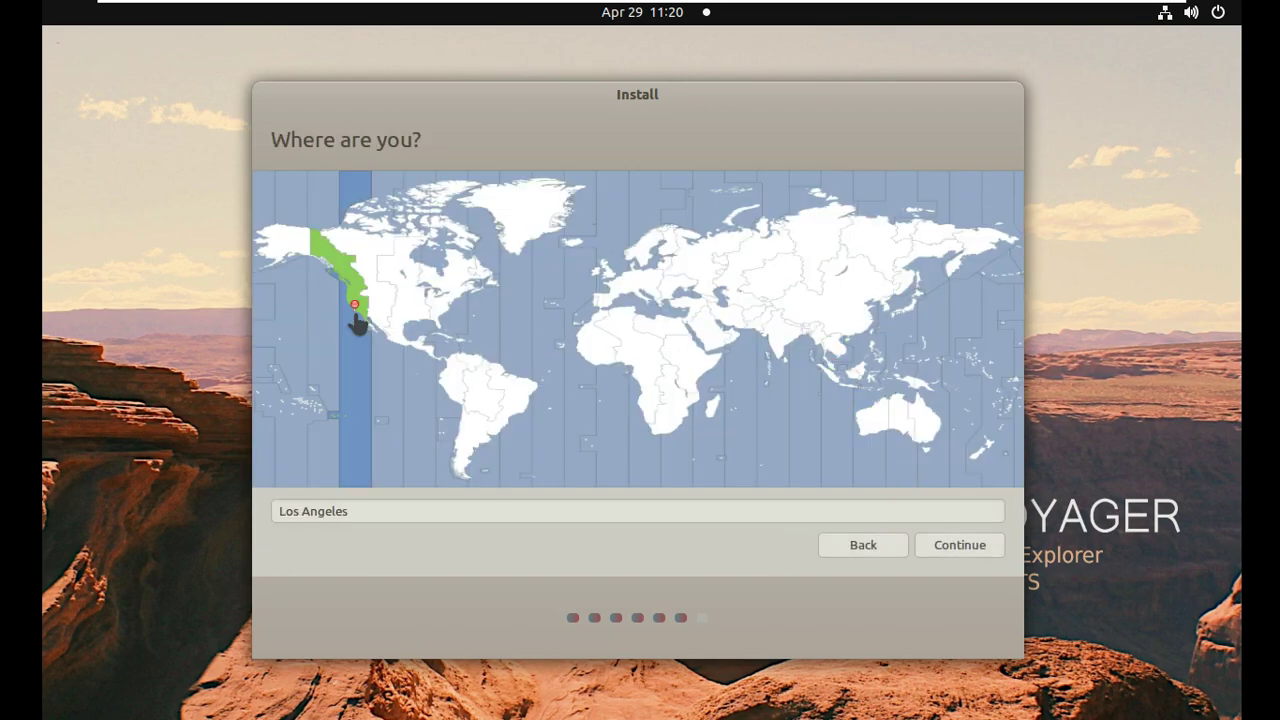
pyautogui.moveTo(400, 510); pyautogui.dragTo(278, 515)
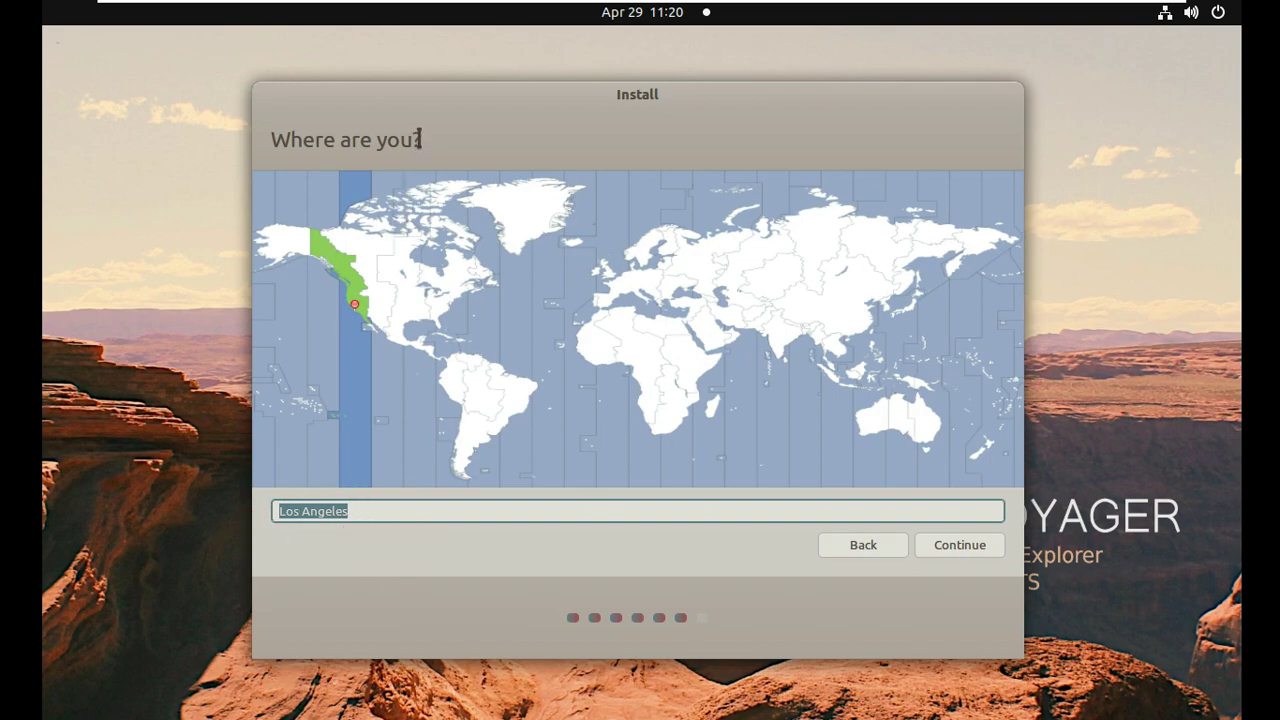
pyautogui.moveTo(420, 139); pyautogui.dragTo(277, 134)
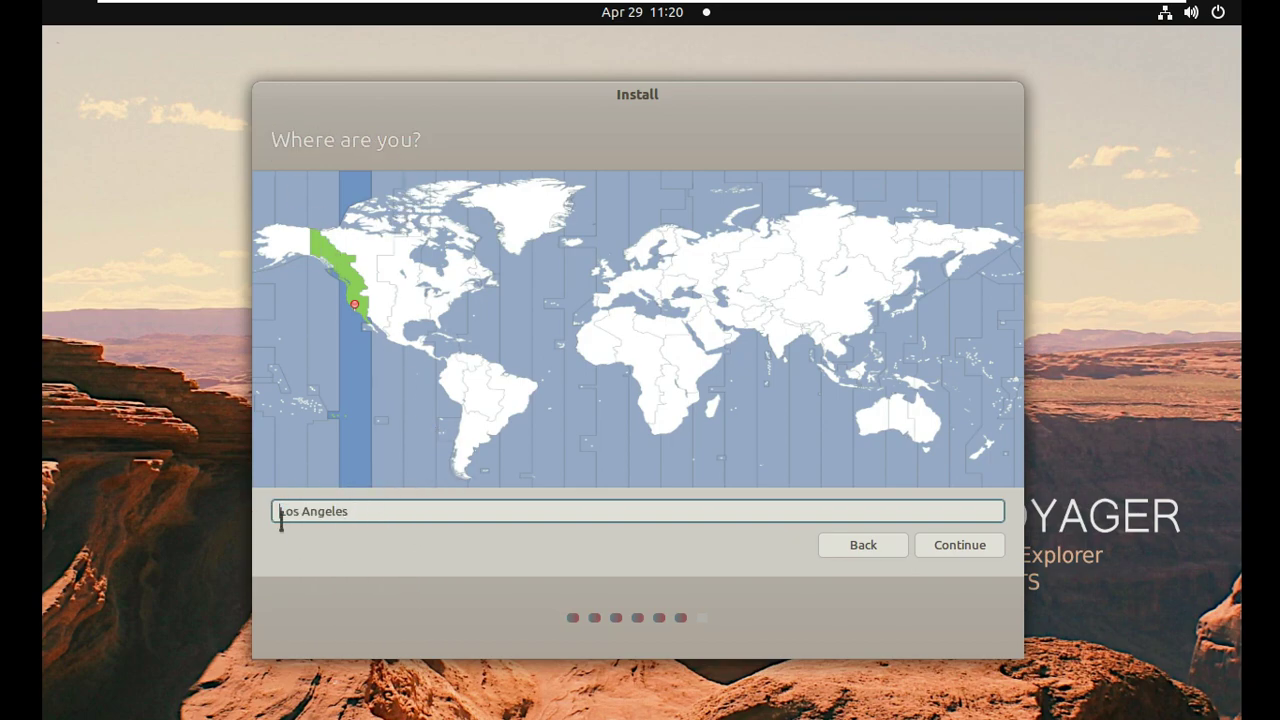
pyautogui.click(932, 540)
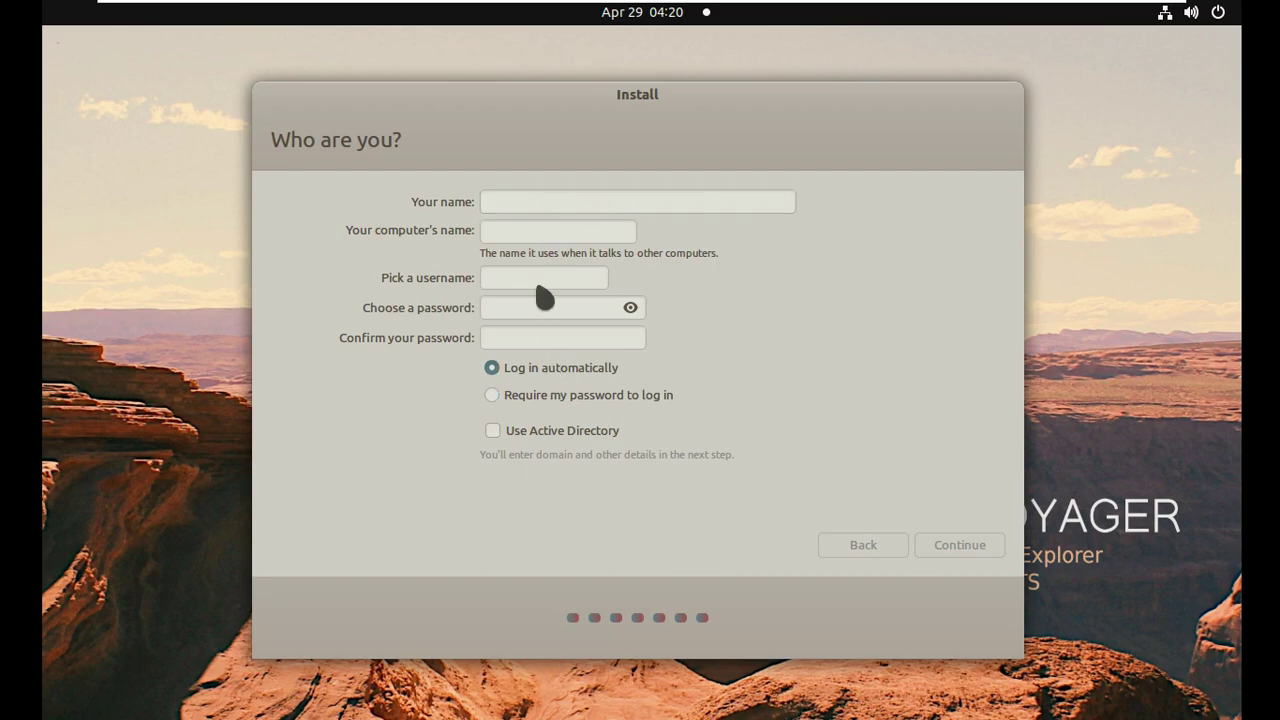
# Enter the user's full name and strip the virtual-machine suffix from the computer name.
pyautogui.click(535, 205)
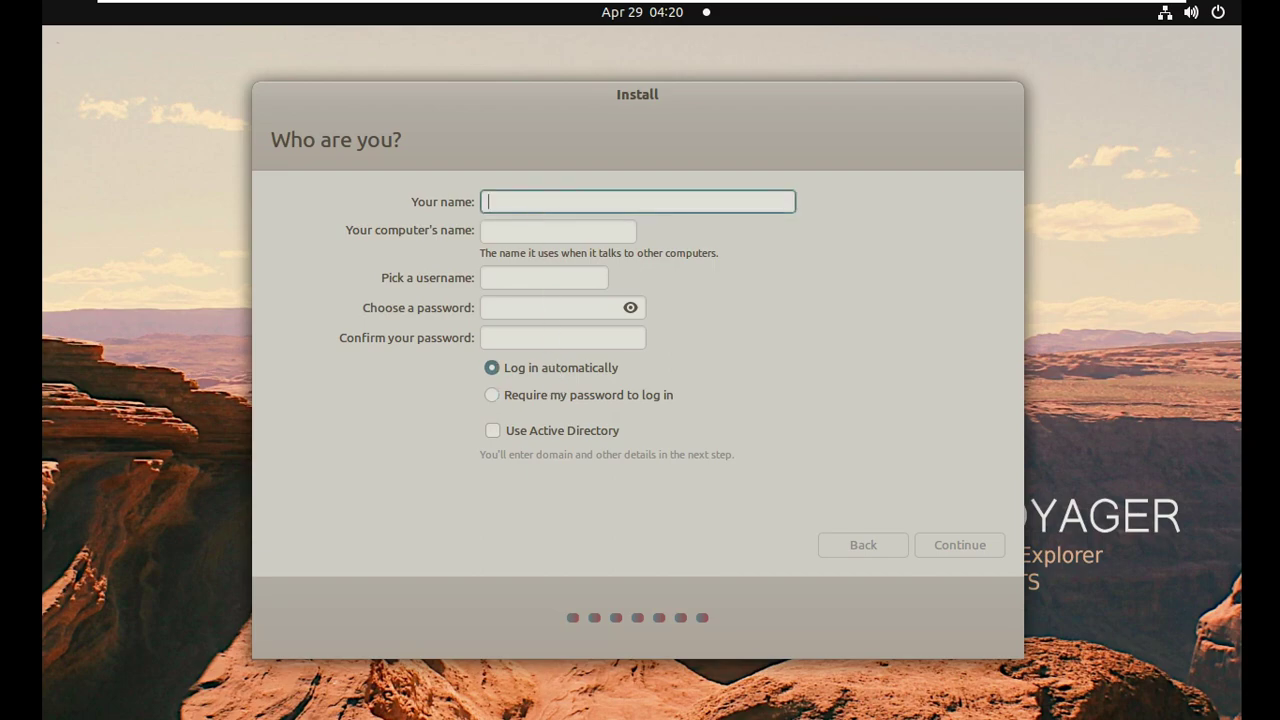
pyautogui.write('runboxing')
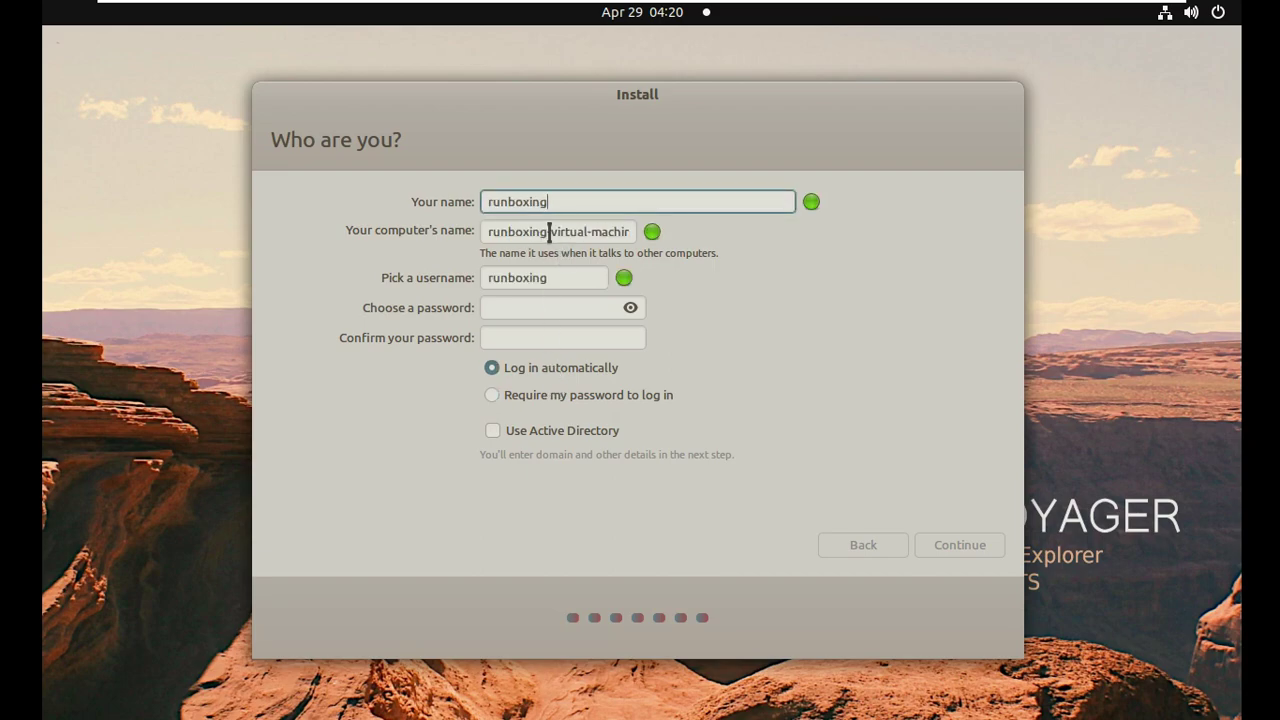
pyautogui.moveTo(552, 231); pyautogui.dragTo(717, 230)
pyautogui.press('BackSpace')
pyautogui.press('BackSpace')
# Enter and confirm the account password, then submit the account details to start installing.
pyautogui.click(559, 306)
pyautogui.write('12345')
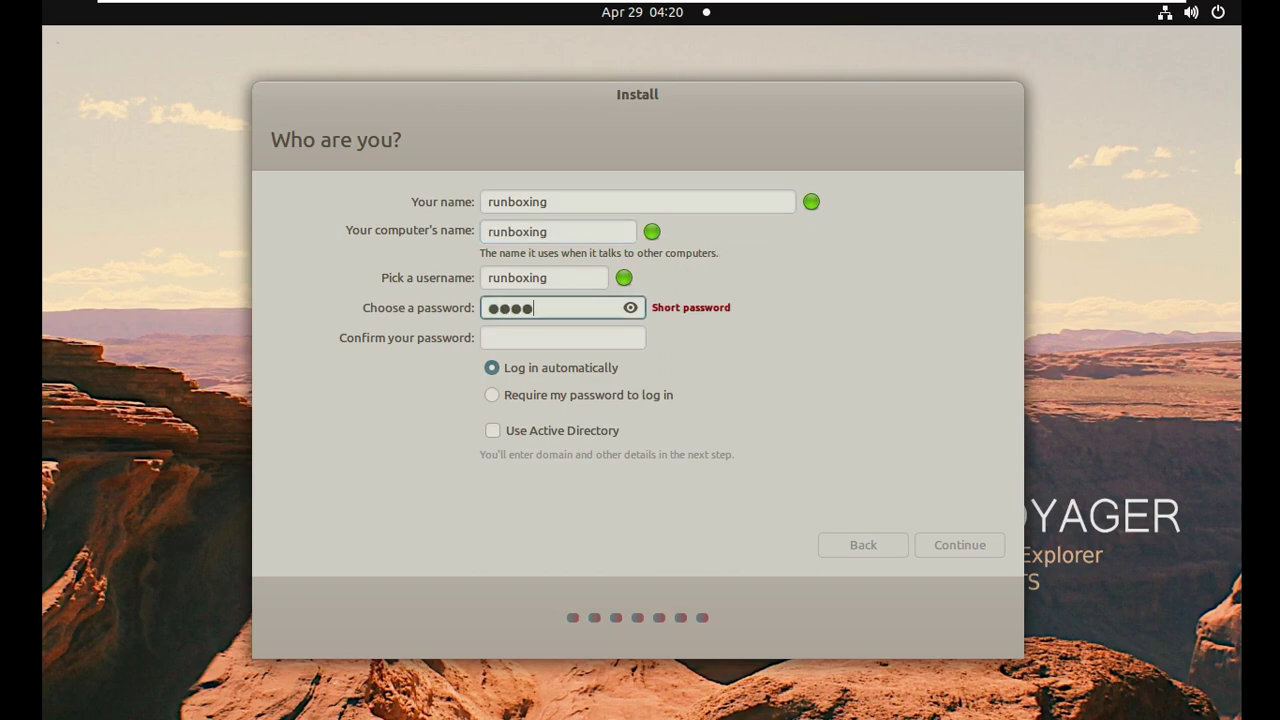
pyautogui.click(631, 309)
pyautogui.click(605, 338)
pyautogui.write('12345')
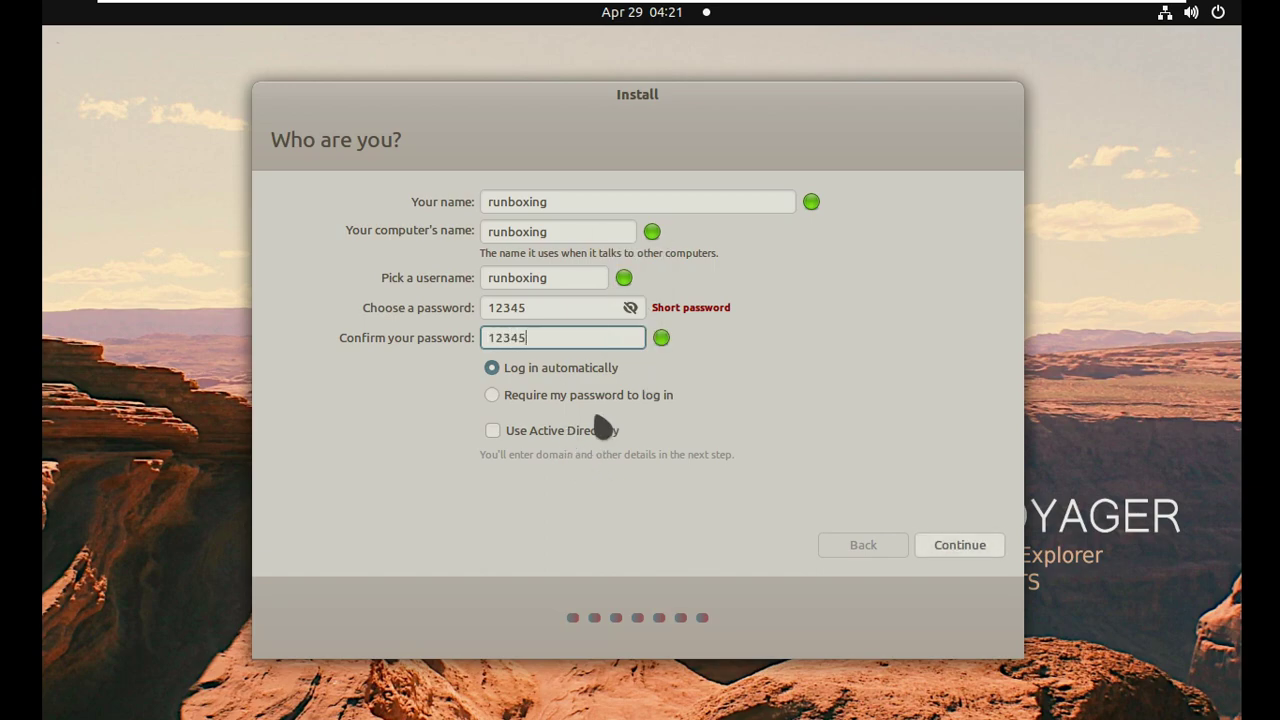
pyautogui.click(950, 545)
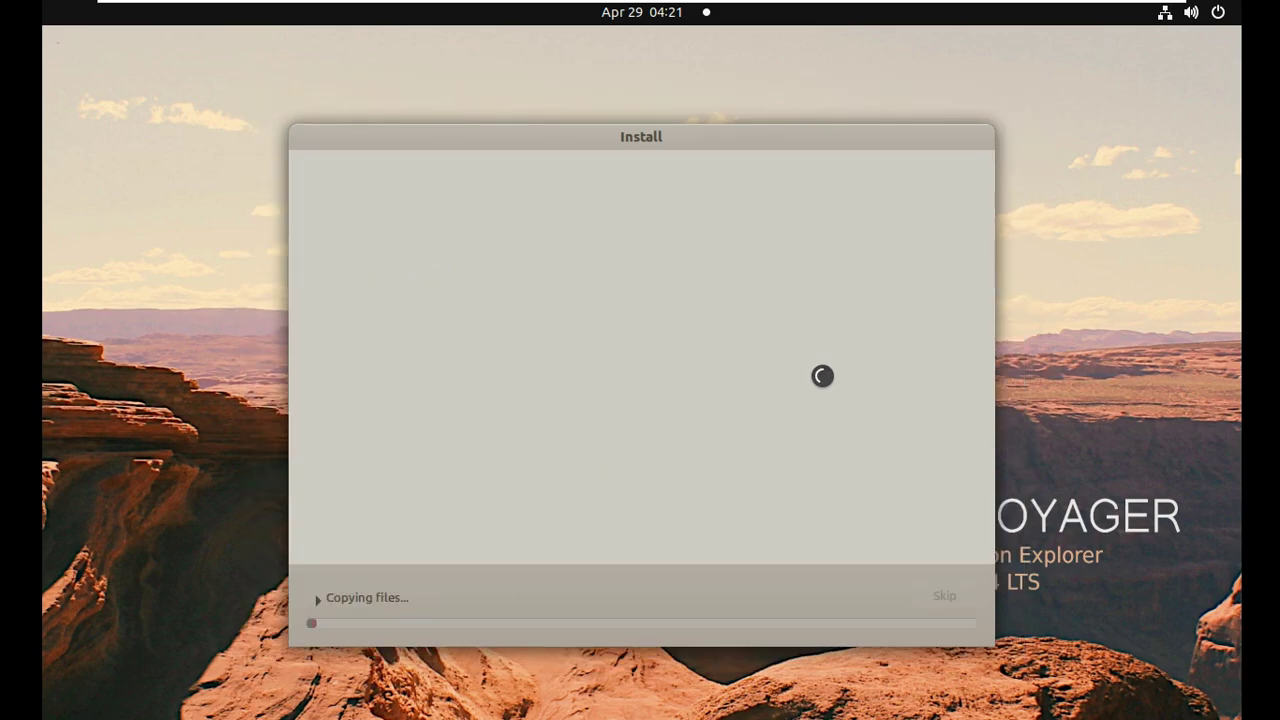
# Expand the 'Copying files...' details to watch the installation log.
pyautogui.click(317, 599)
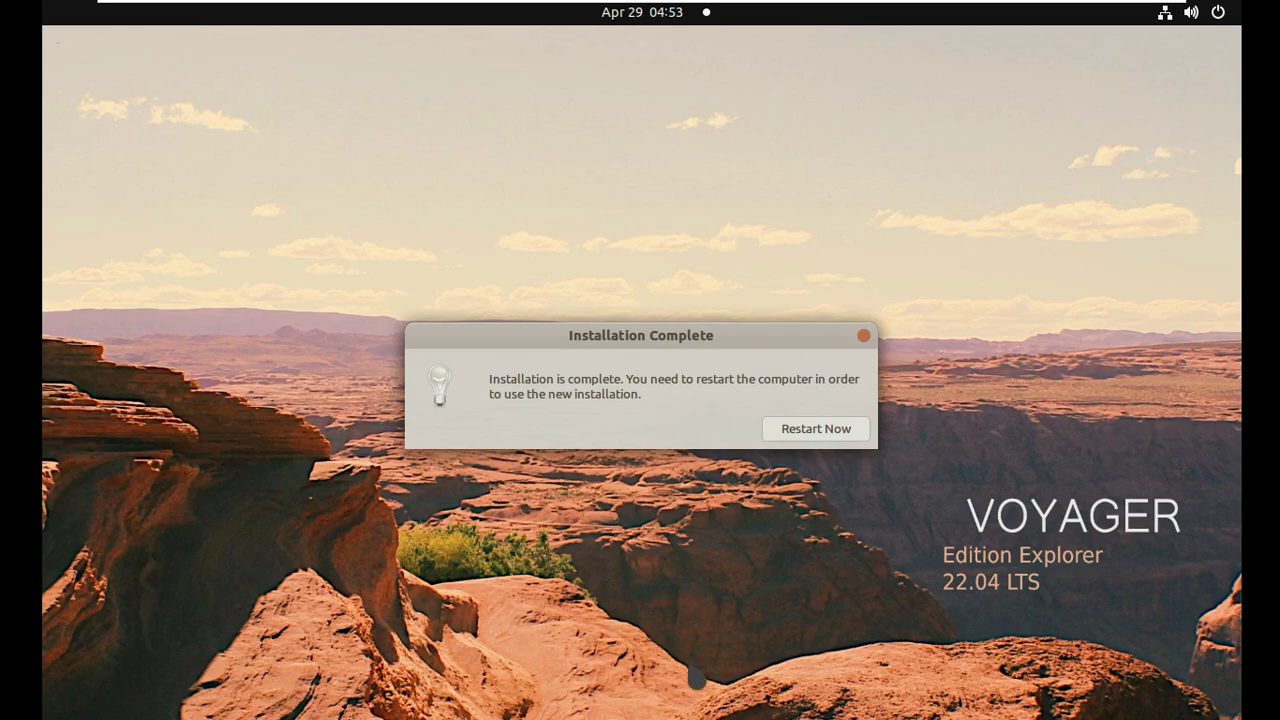
# Choose Restart Now in the Installation Complete dialog.
pyautogui.click(806, 429)
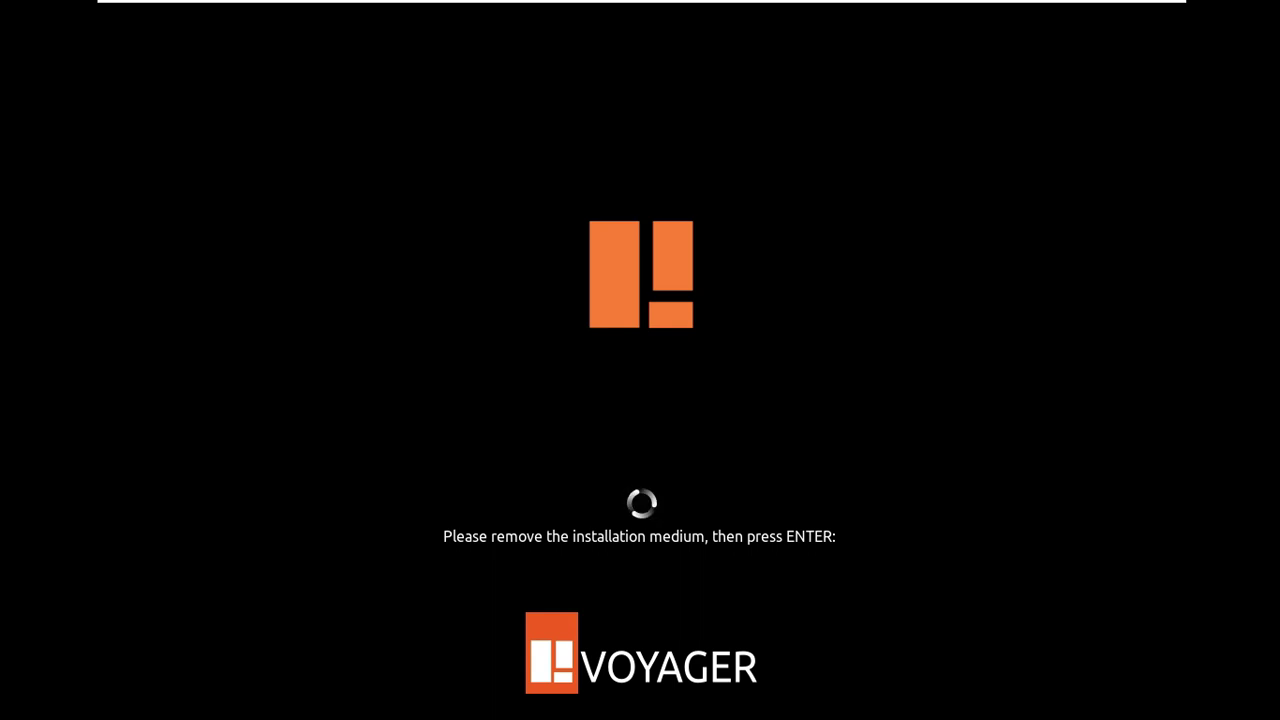
# Confirm the installation medium is removed so the new system can boot.
pyautogui.press('Return')
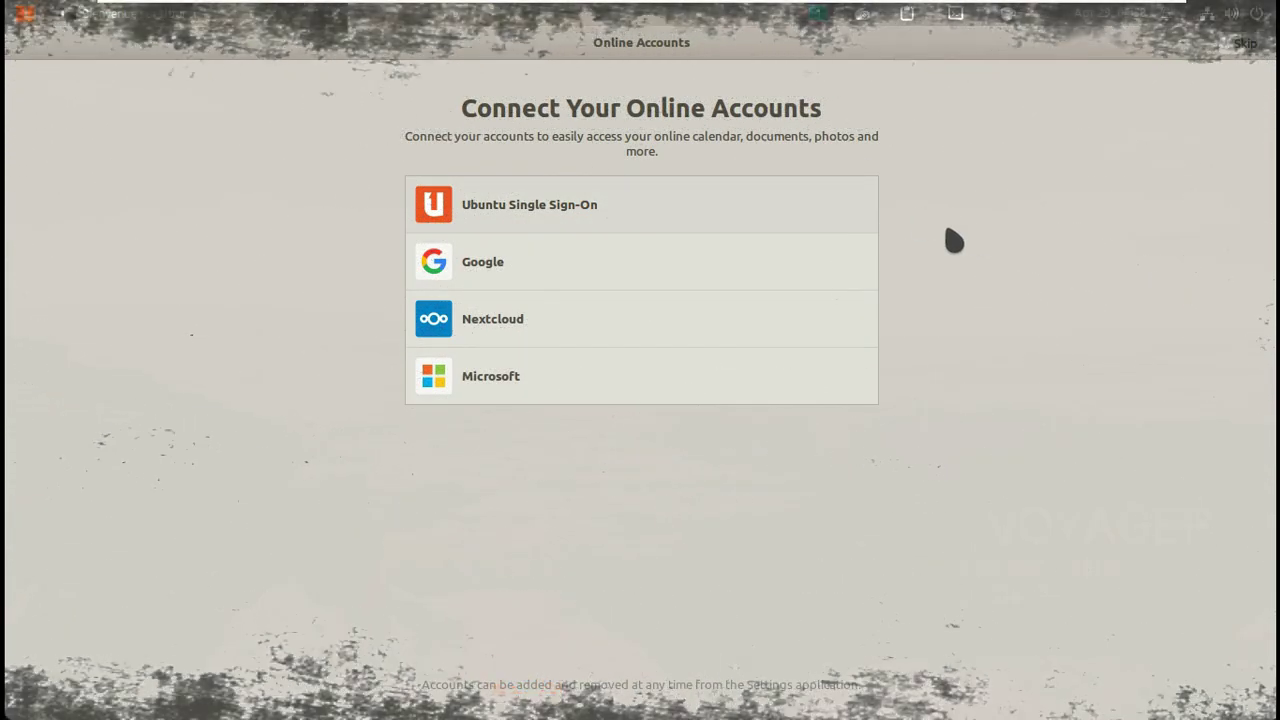
# Skip online accounts, decline sending system info, keep location off, finish, and show the app grid.
pyautogui.click(1241, 44)
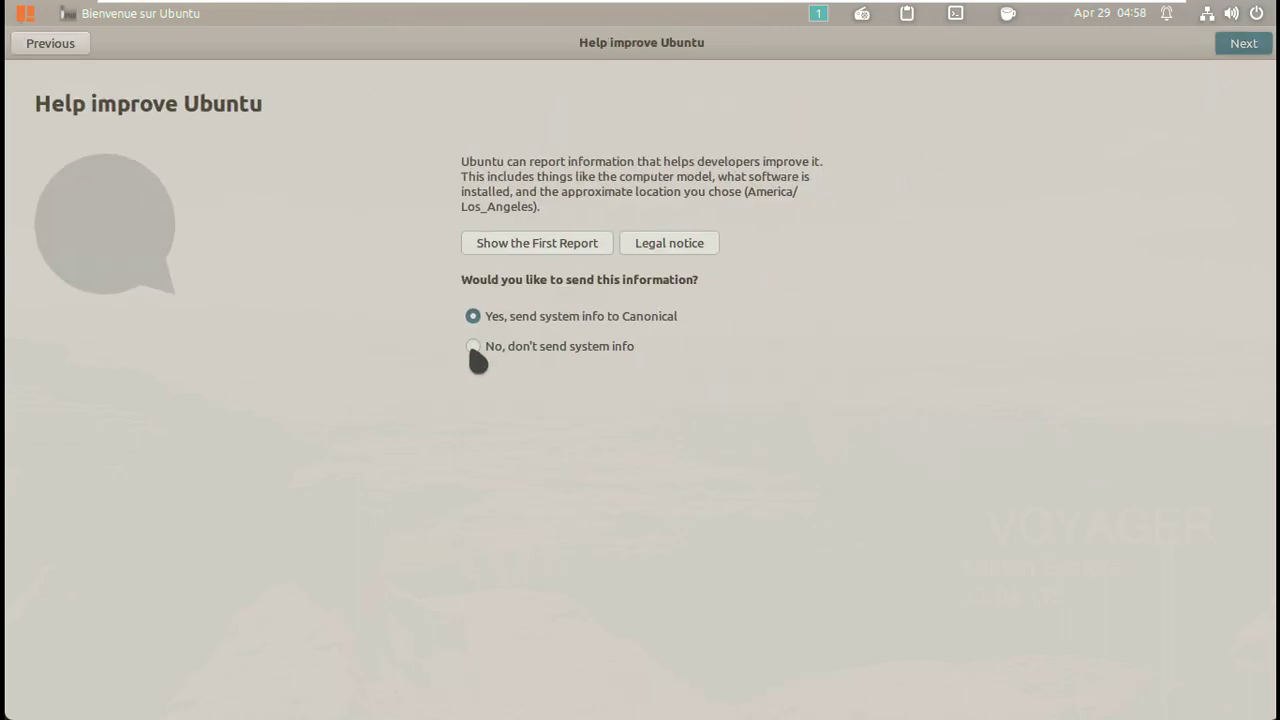
pyautogui.click(566, 350)
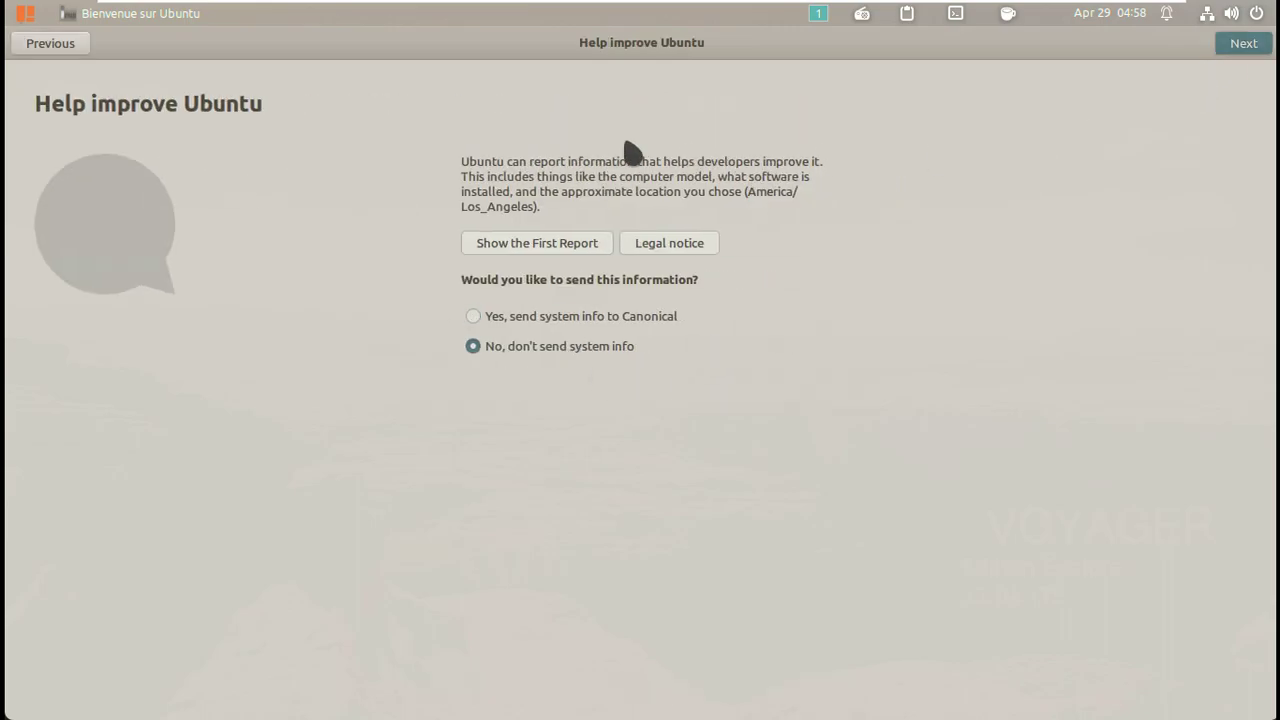
pyautogui.click(1241, 44)
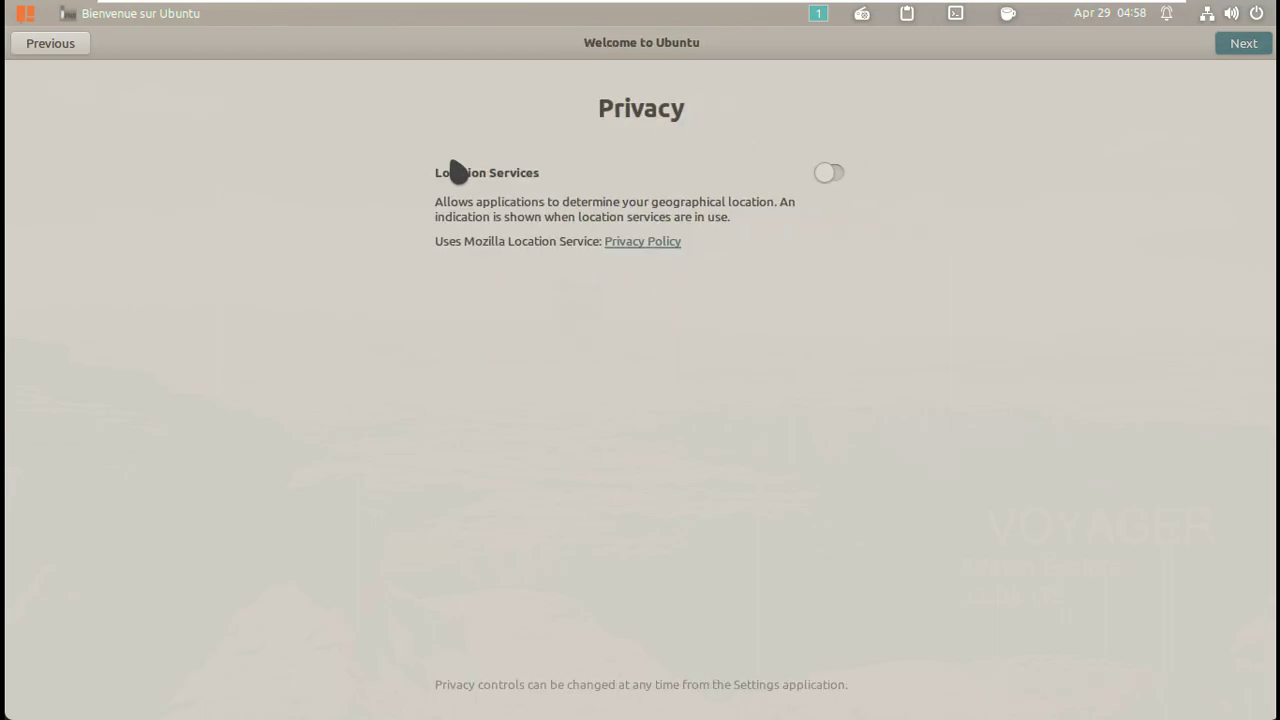
pyautogui.click(1241, 46)
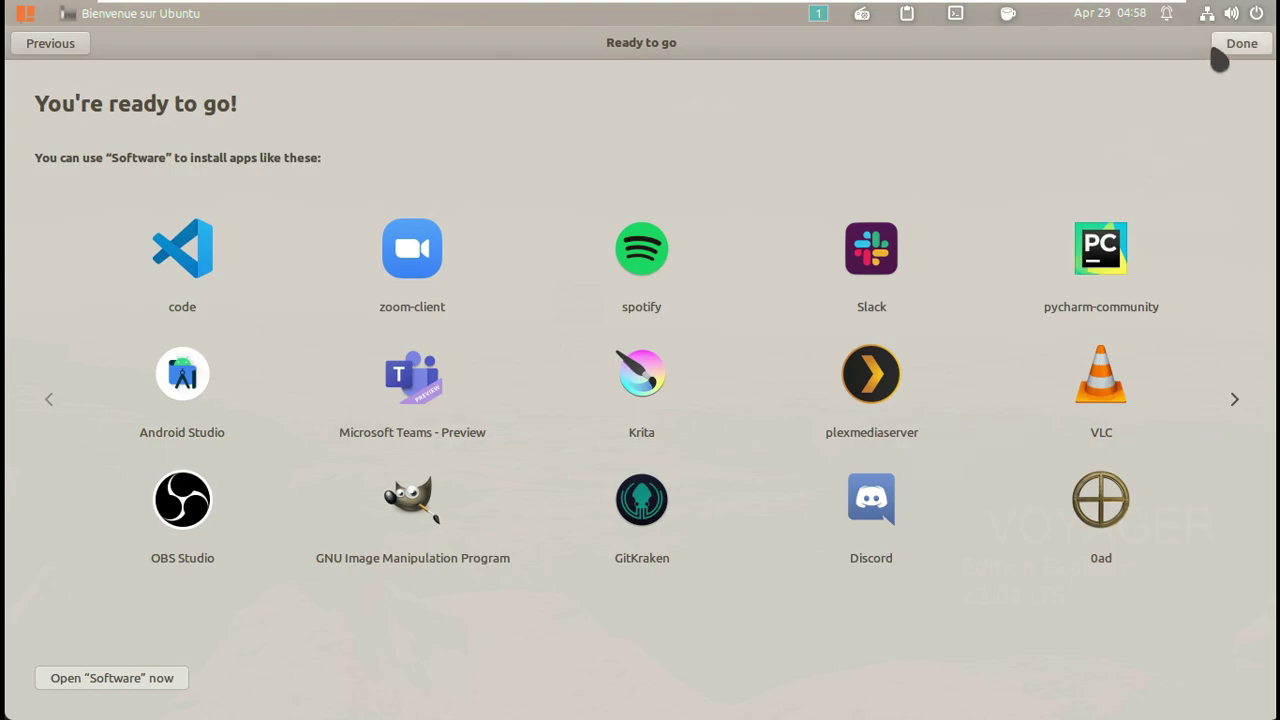
pyautogui.click(1252, 48)
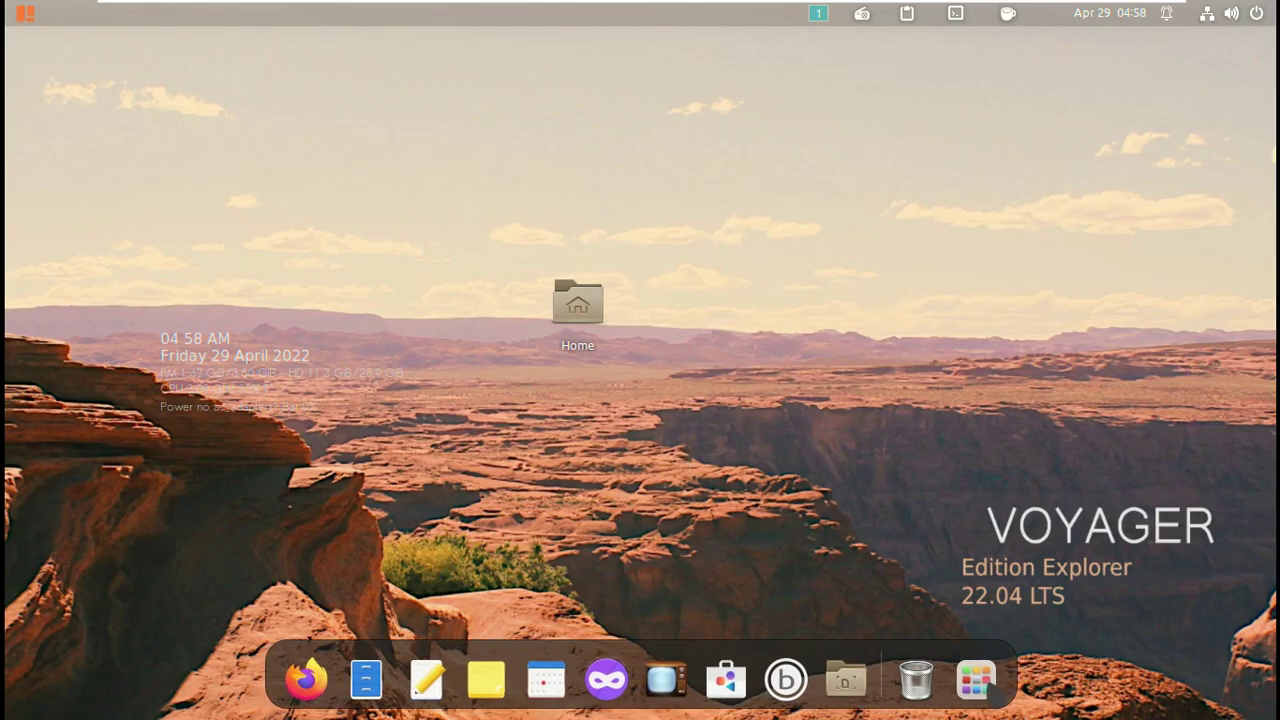
pyautogui.click(993, 694)
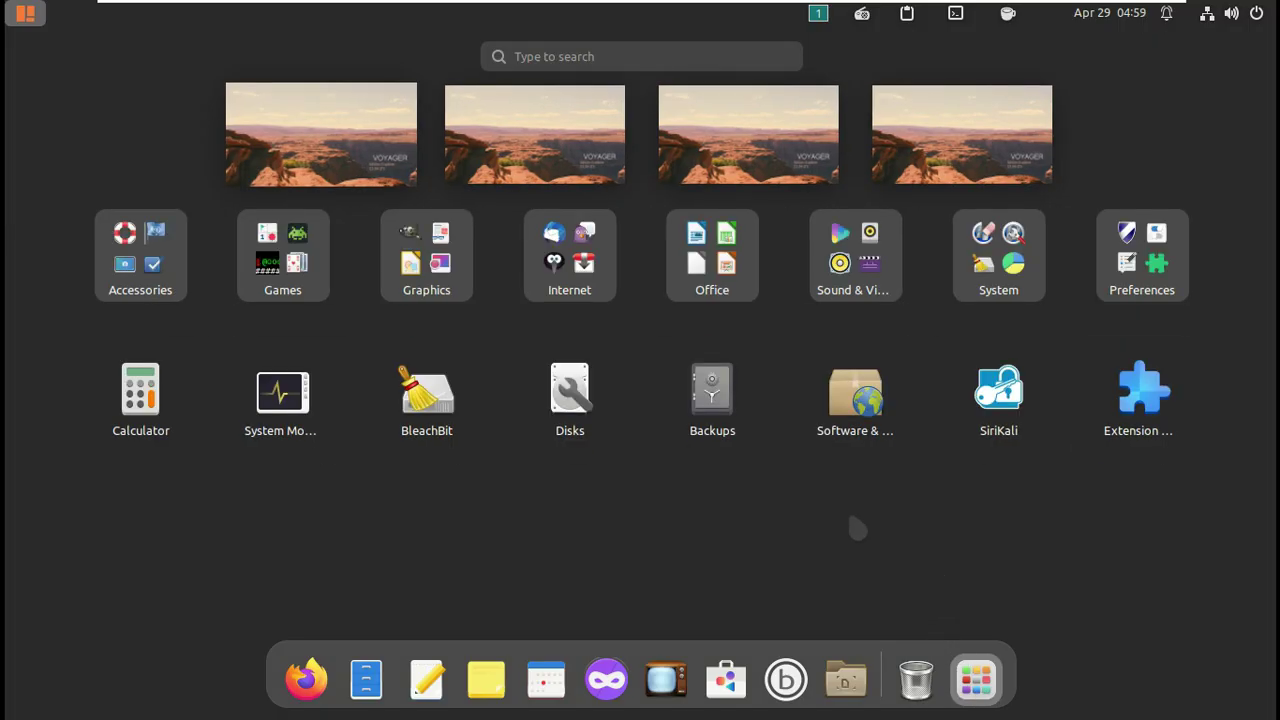
# Launch System Monitor maximized, check version 42.0 in About, and make the CPU2 graph green.
pyautogui.click(283, 390)
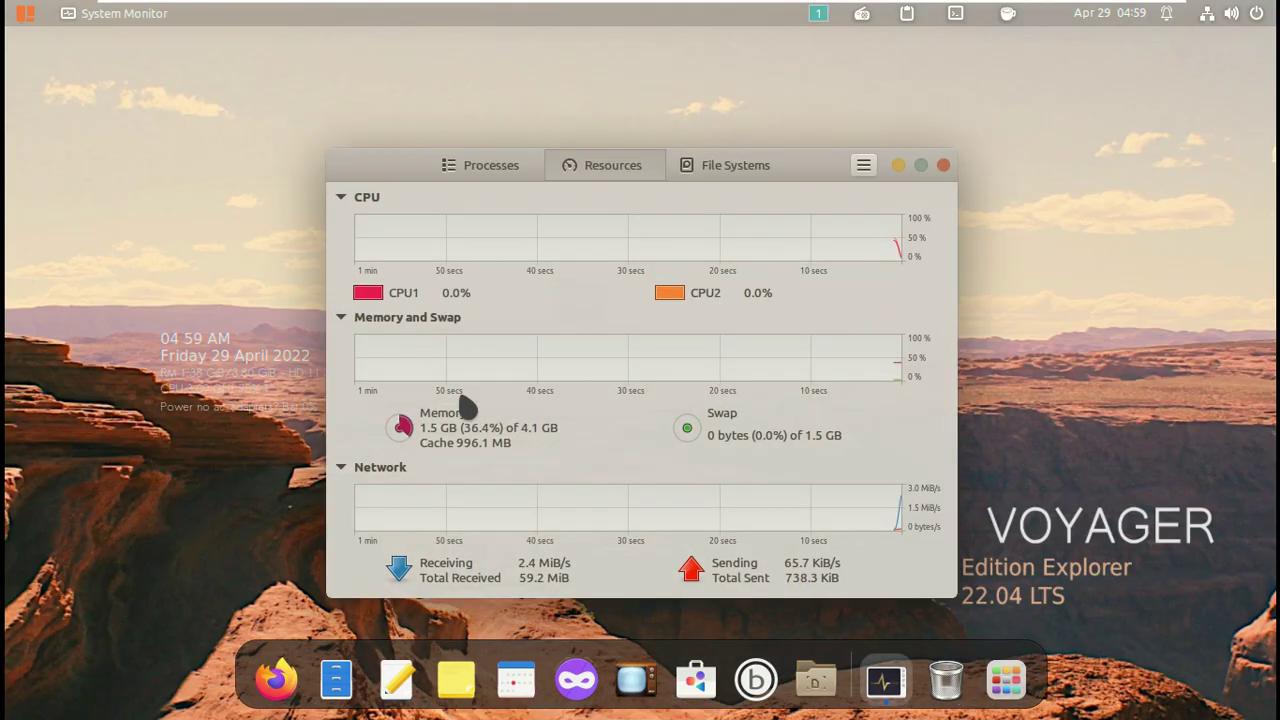
pyautogui.click(924, 168)
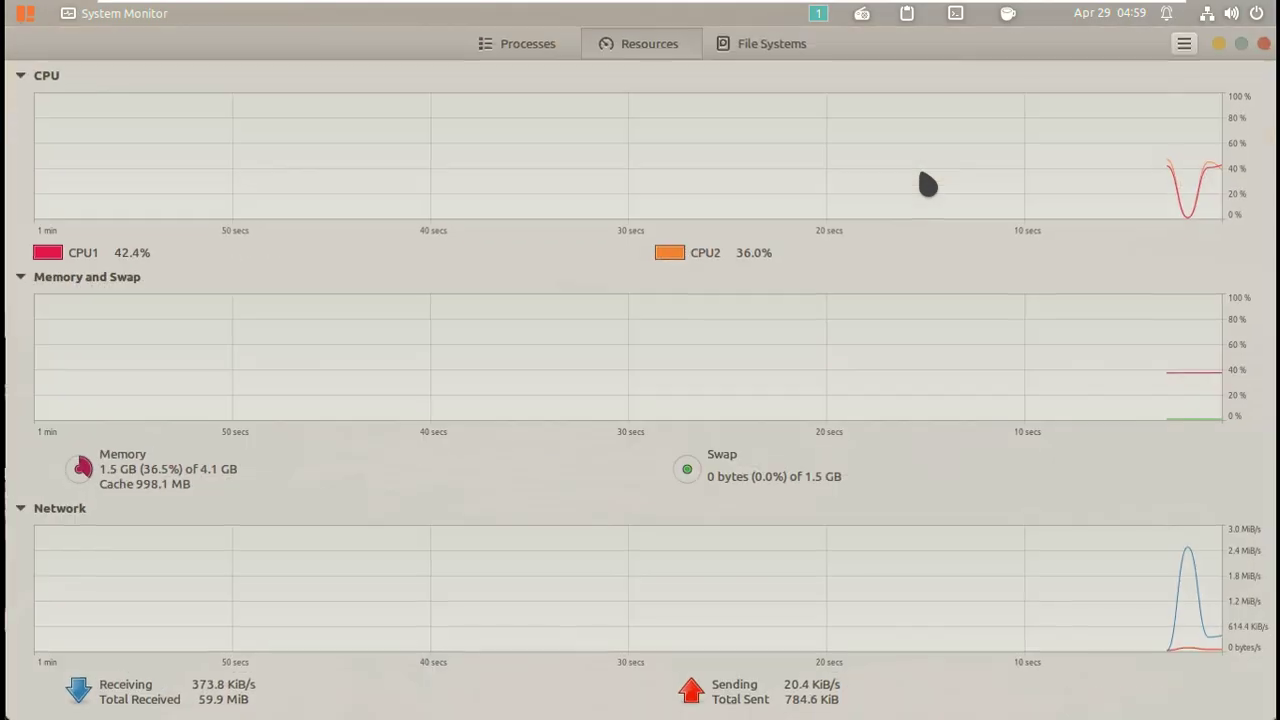
pyautogui.click(1184, 44)
pyautogui.click(1150, 190)
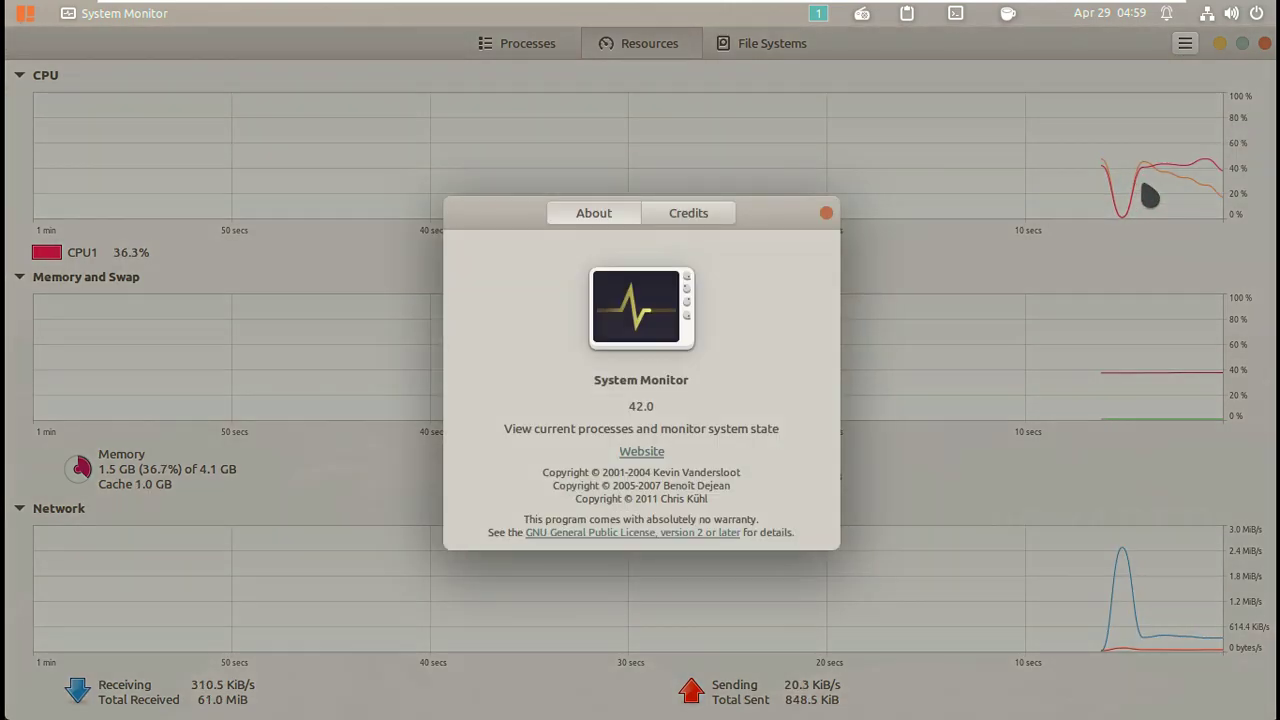
pyautogui.click(826, 213)
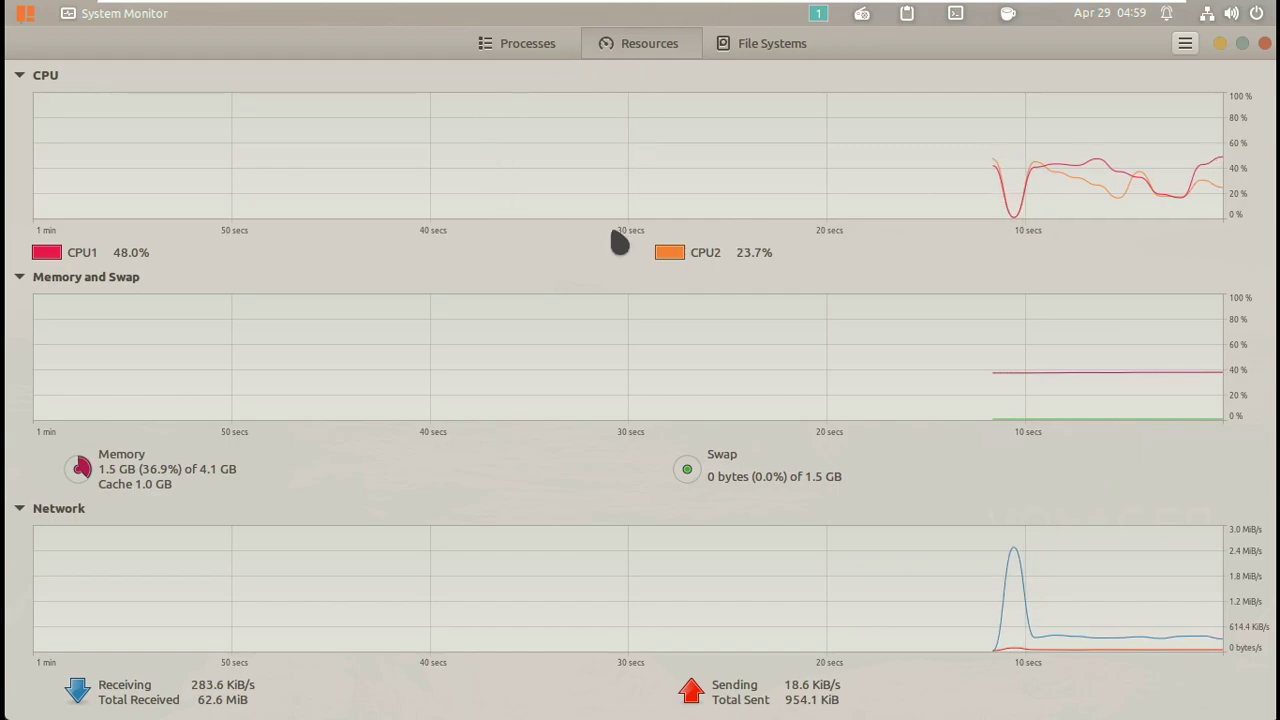
pyautogui.click(670, 252)
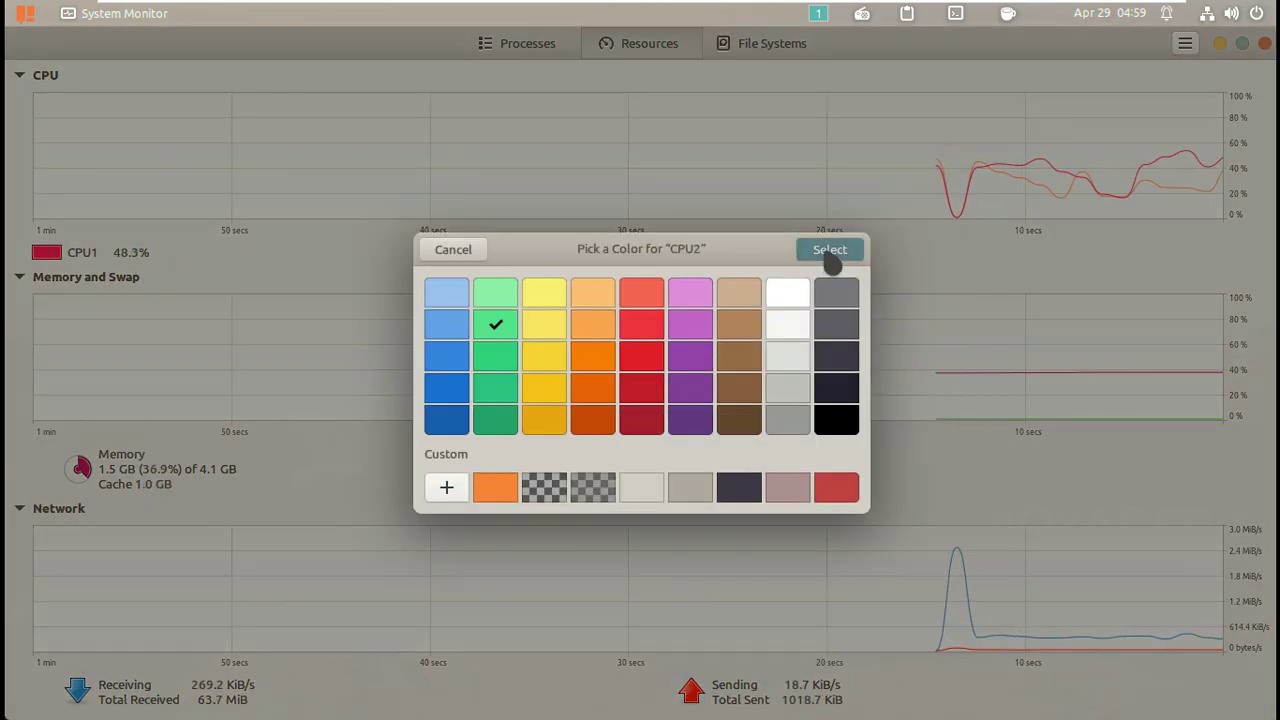
pyautogui.click(832, 250)
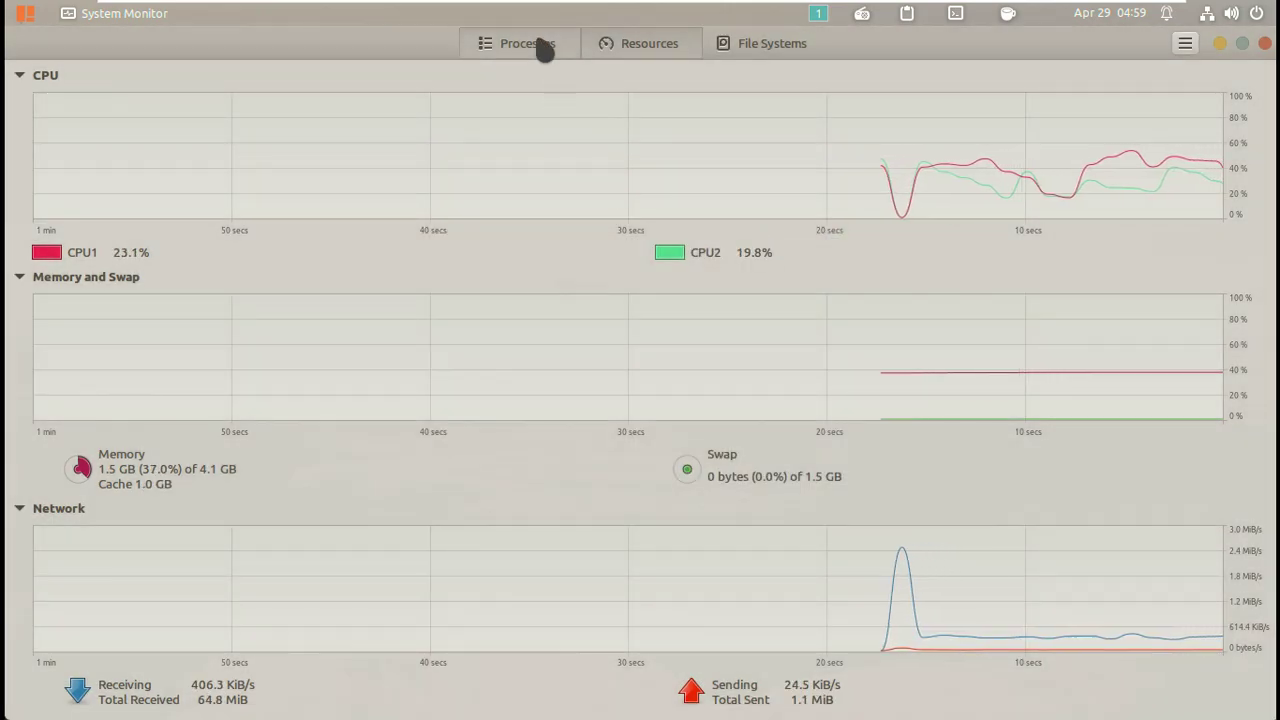
# Show all processes, including root's, on the Processes tab and scroll through the list.
pyautogui.click(541, 47)
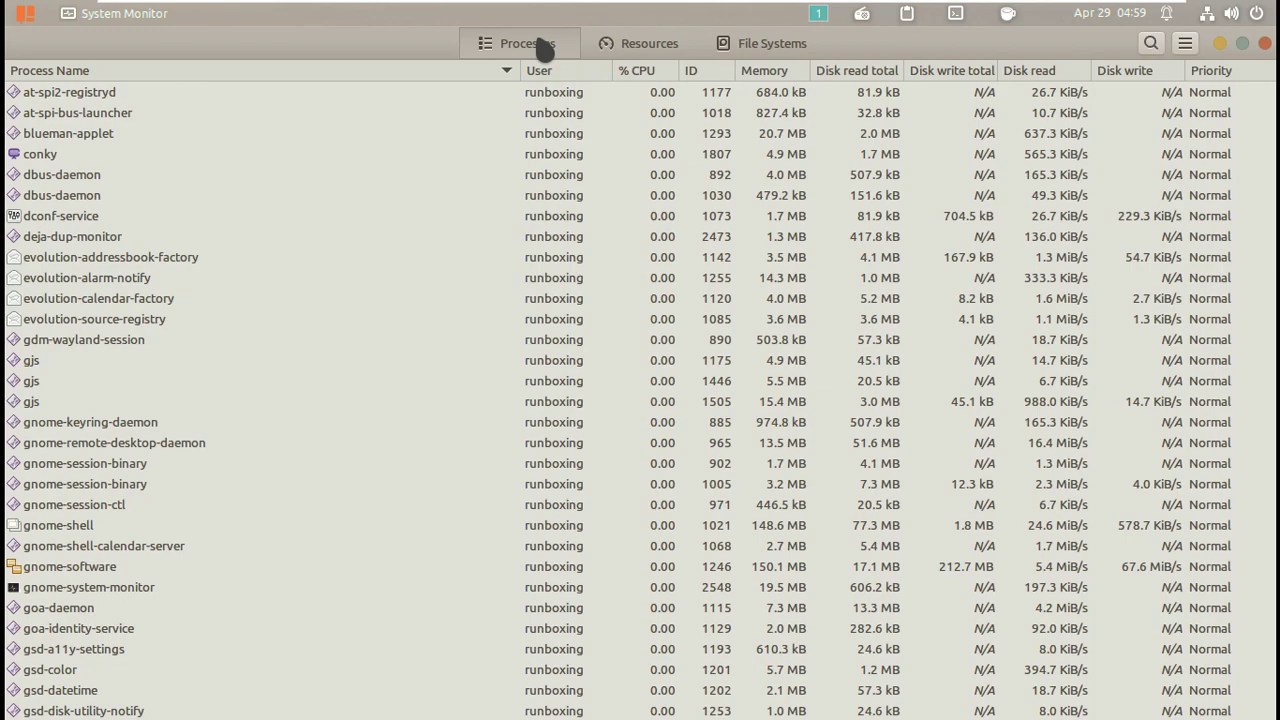
pyautogui.click(1185, 43)
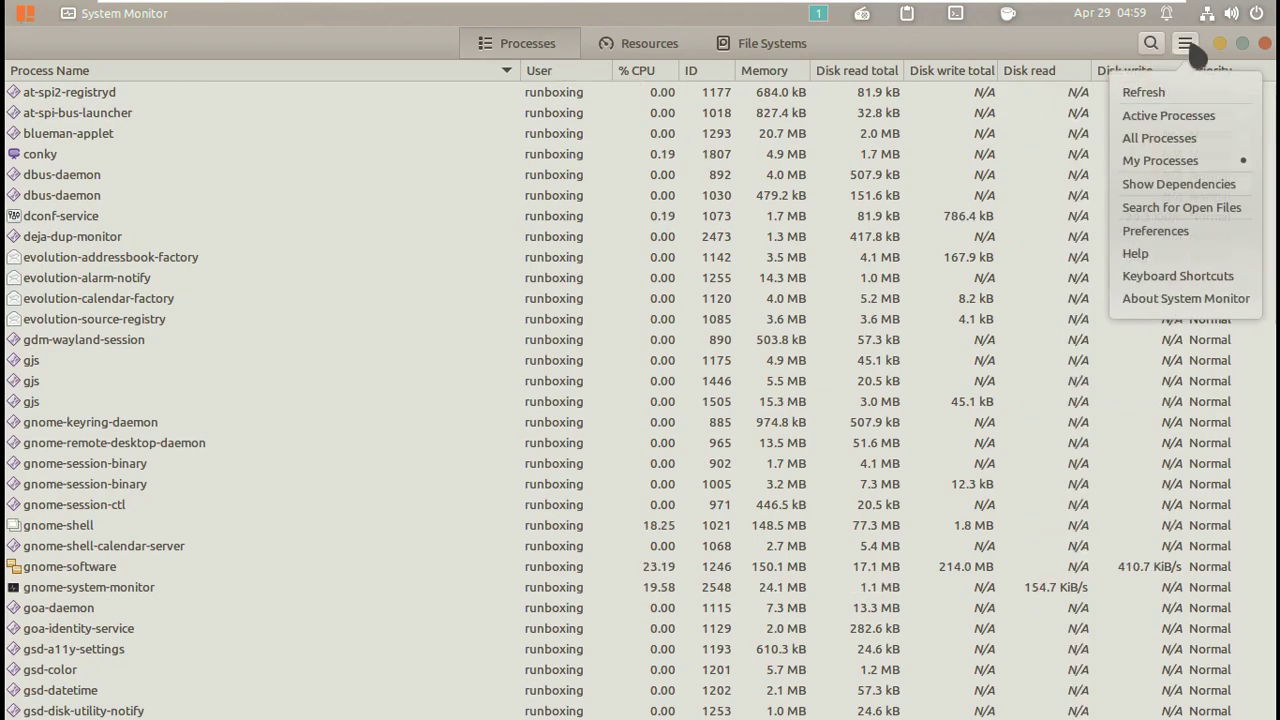
pyautogui.click(1190, 141)
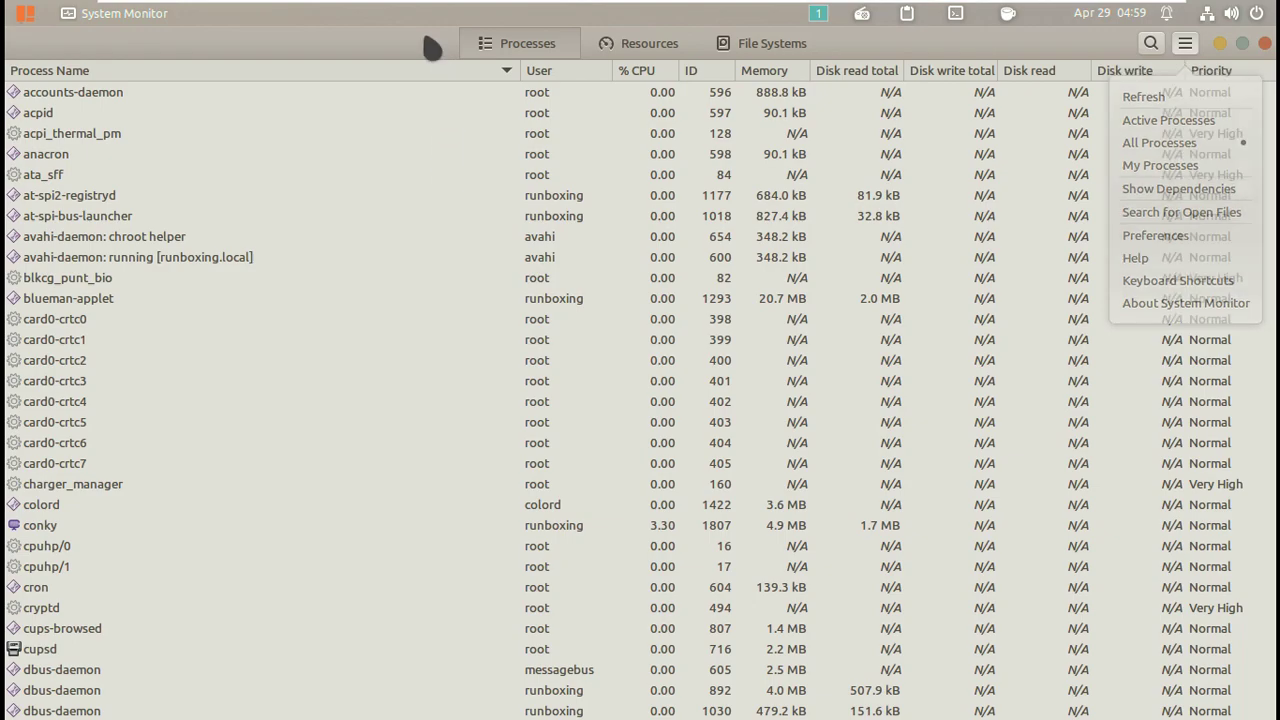
pyautogui.scroll(-10, 382, 190)
pyautogui.scroll(-15, 382, 190)
pyautogui.scroll(-12, 382, 190)
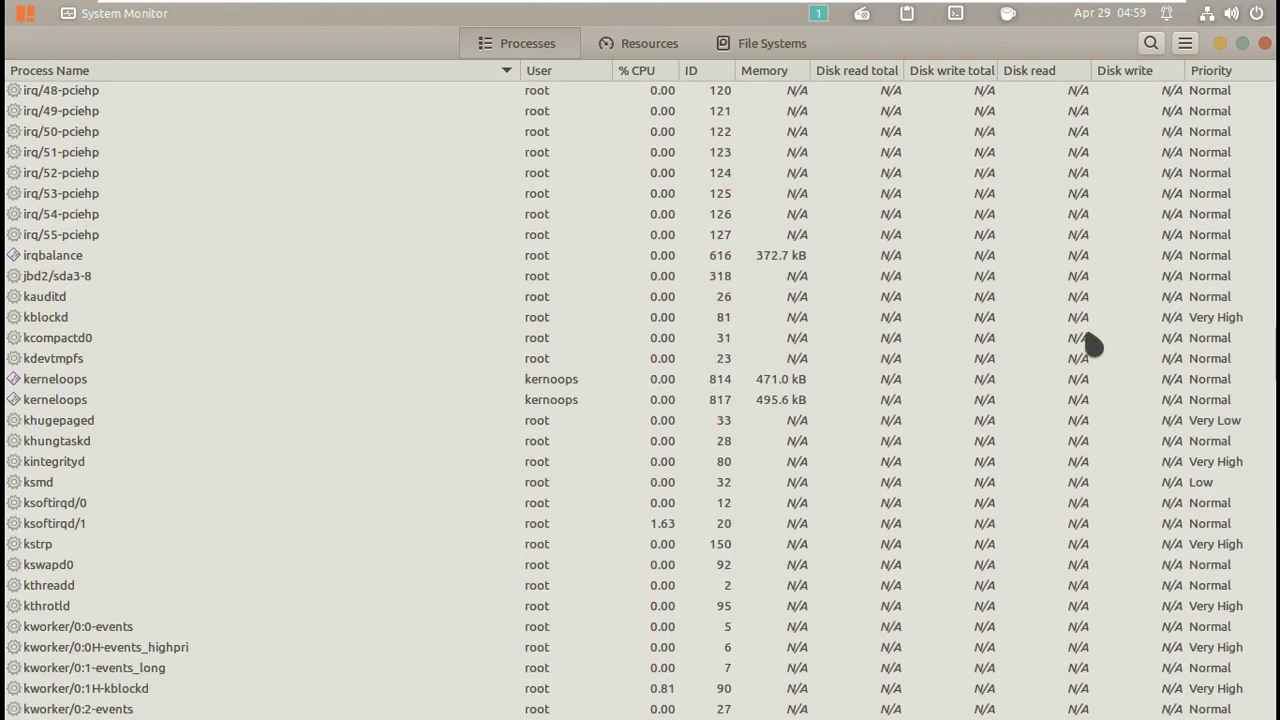
pyautogui.scroll(-1, 1272, 380)
pyautogui.moveTo(1274, 362); pyautogui.dragTo(1274, 690)
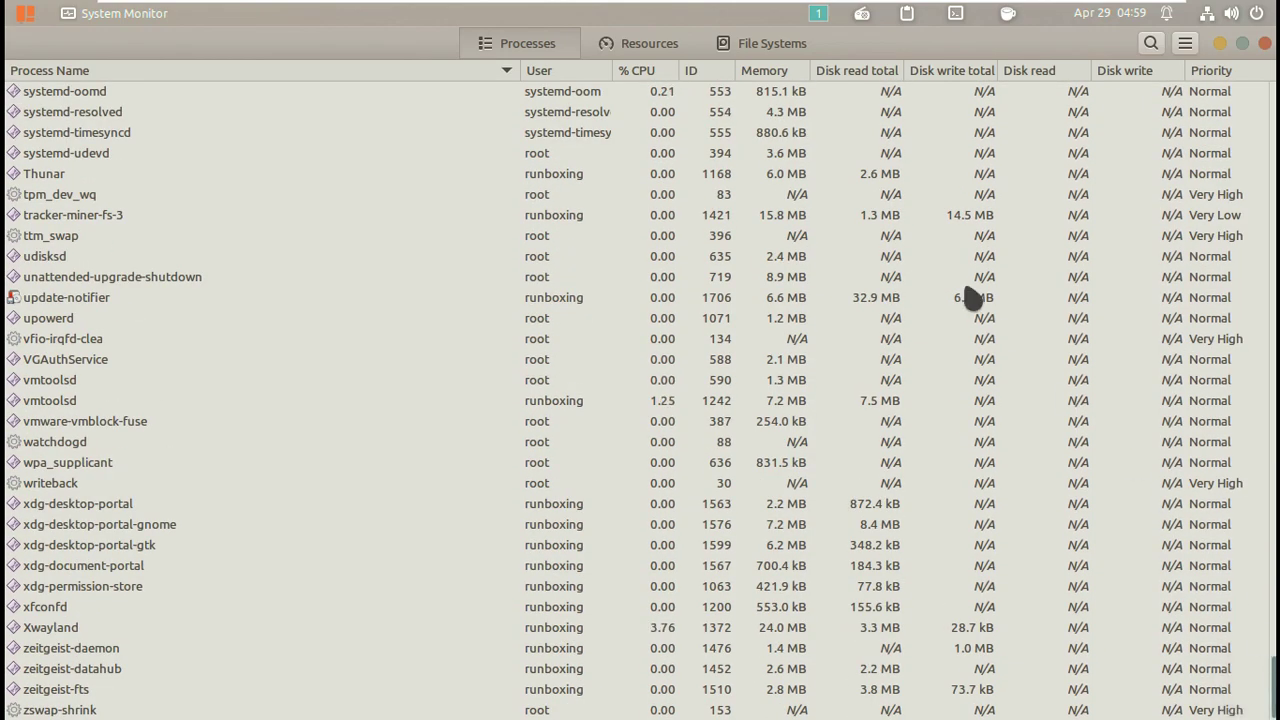
# Check file system disk usage, with the root partition 41% used, then close System Monitor.
pyautogui.scroll(2, 970, 297)
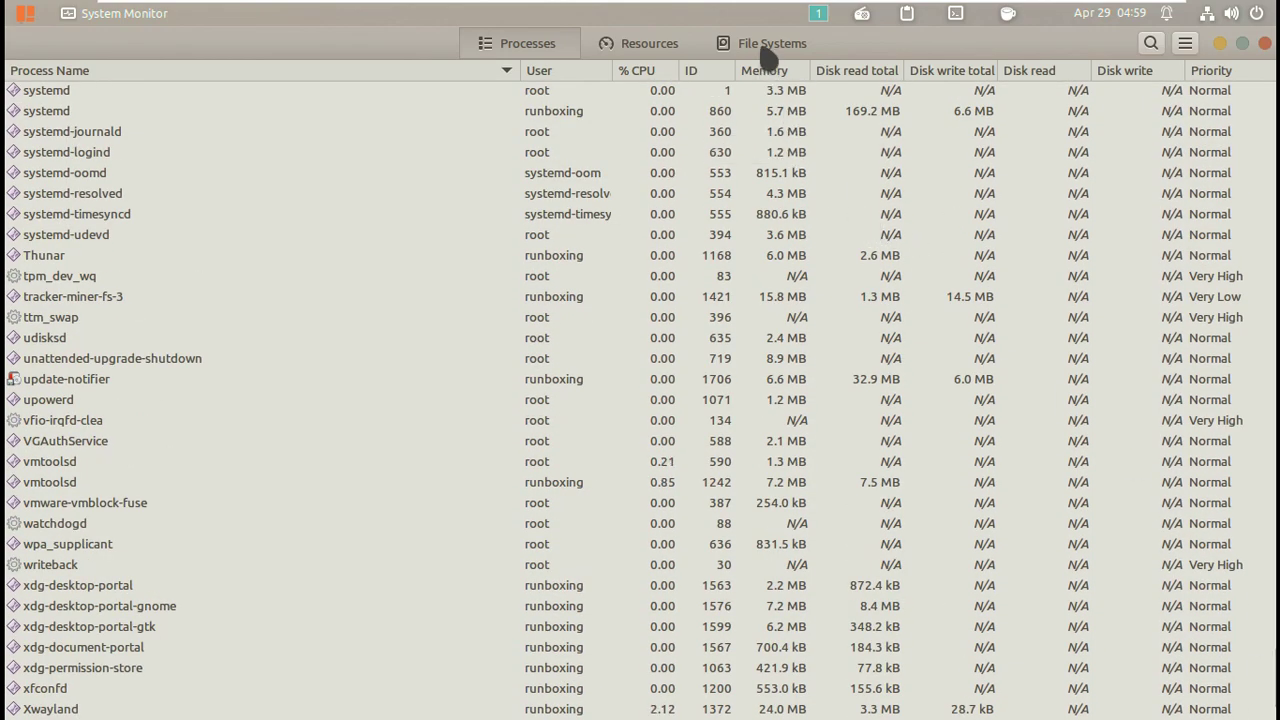
pyautogui.click(766, 52)
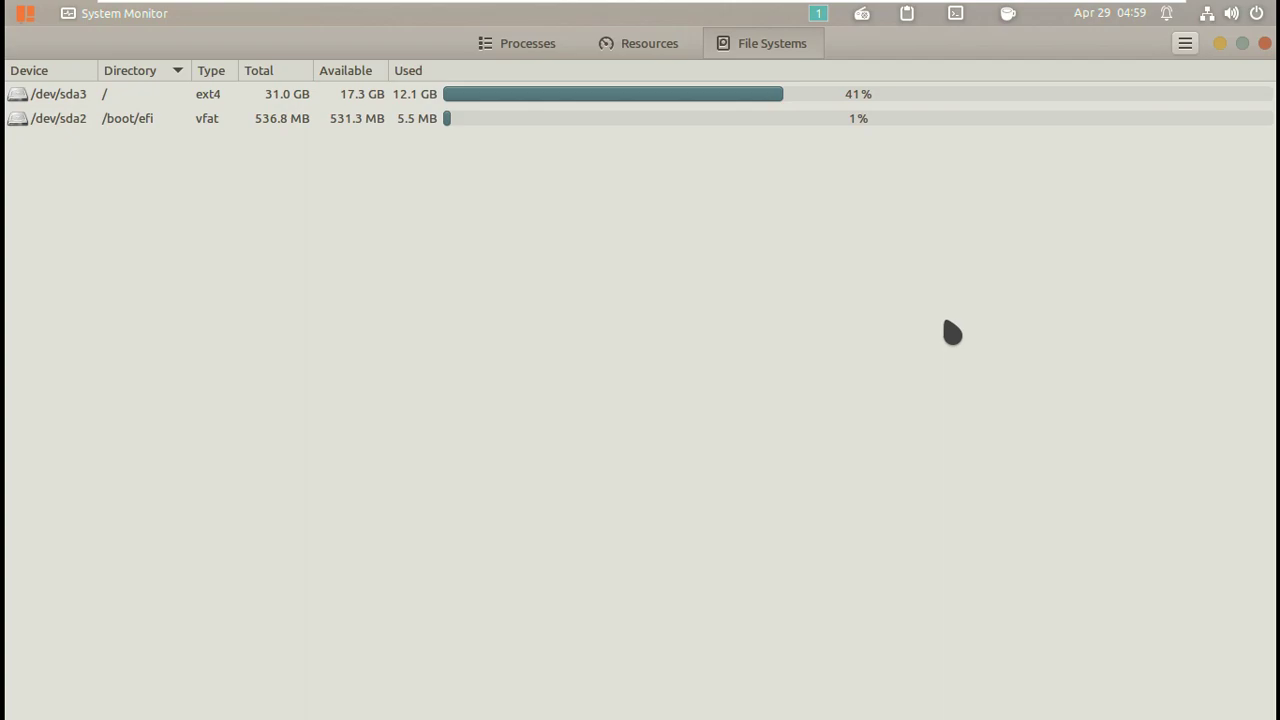
pyautogui.click(1264, 43)
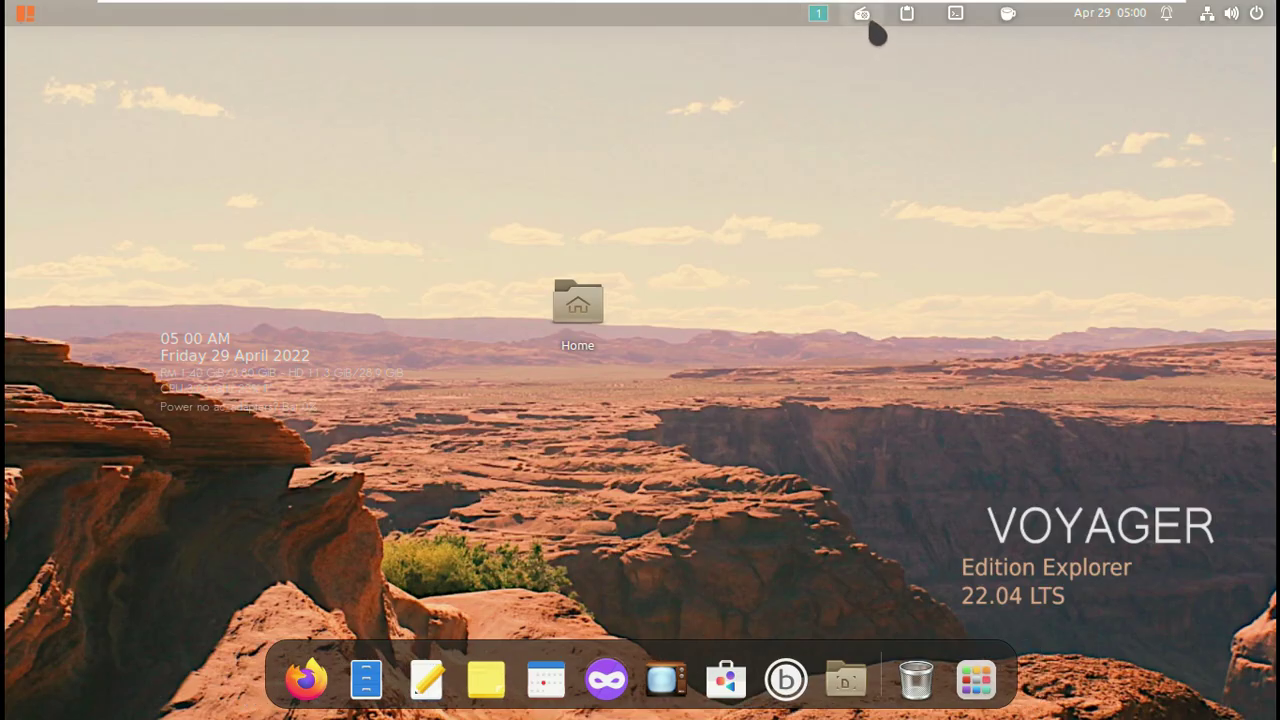
# Glance at the top-bar internet radio and clipboard history popups, then launch a Terminal window.
pyautogui.click(862, 16)
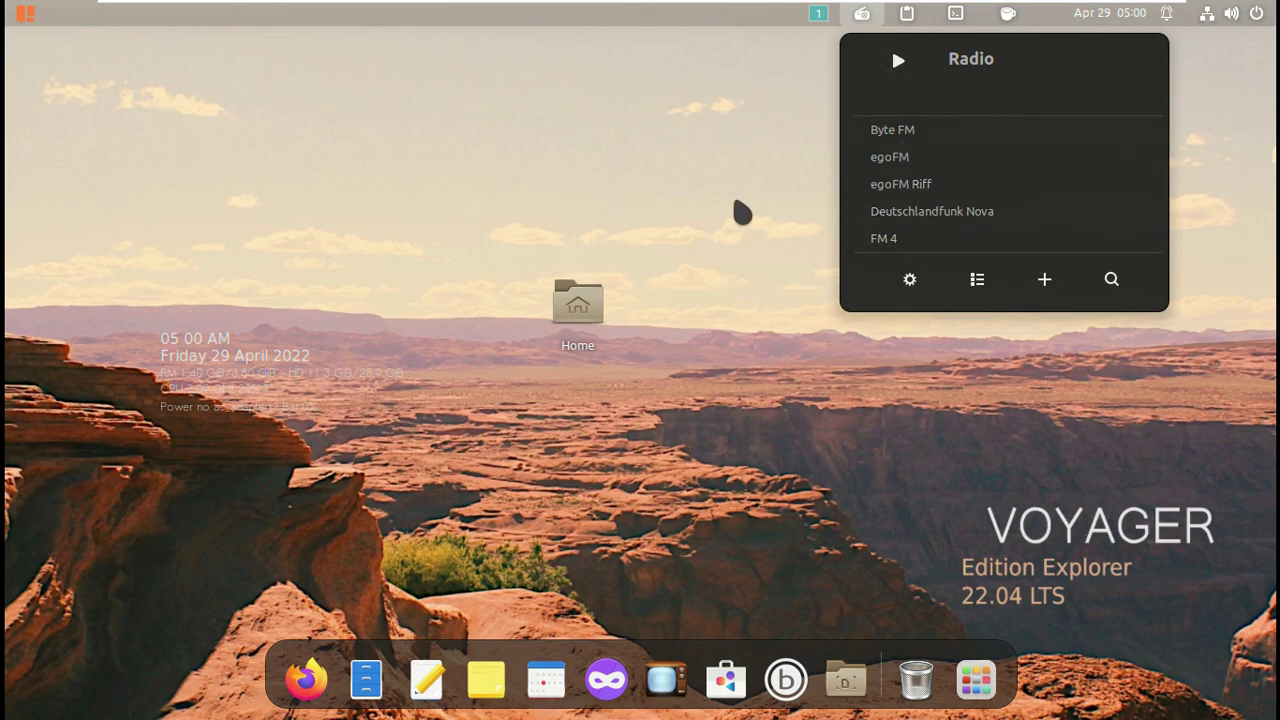
pyautogui.click(692, 234)
pyautogui.click(907, 14)
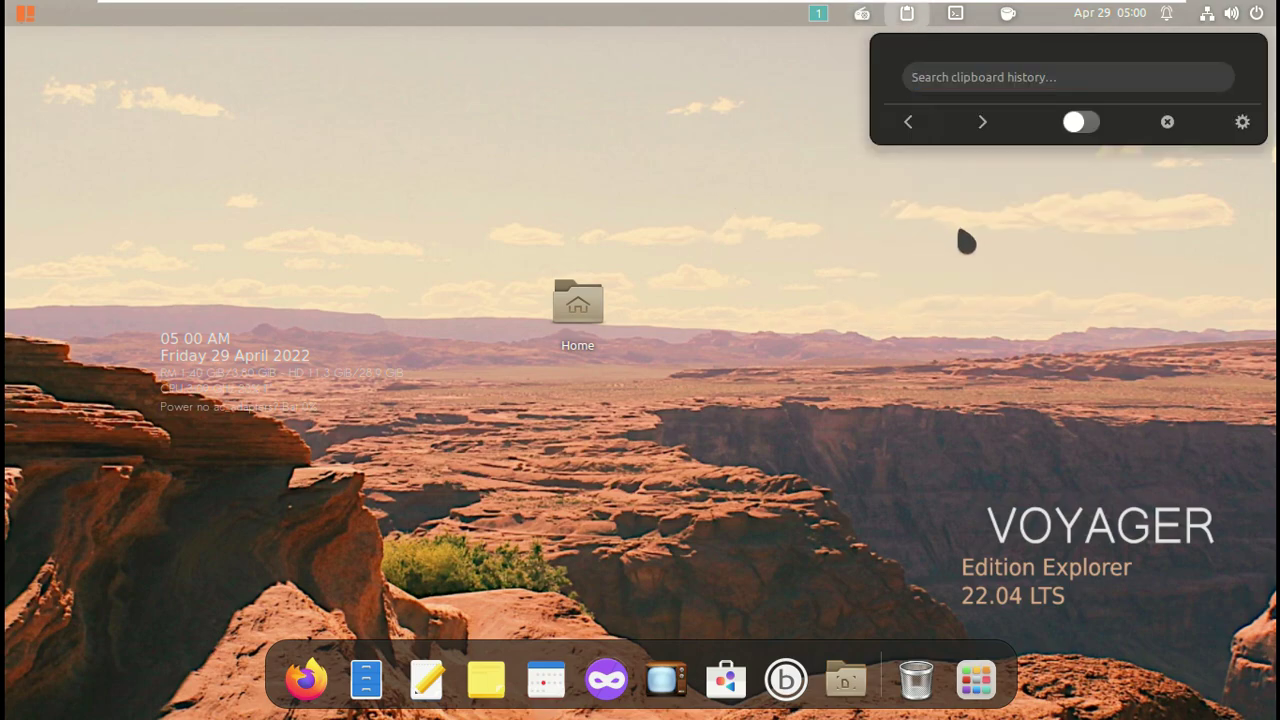
pyautogui.click(966, 241)
pyautogui.click(958, 15)
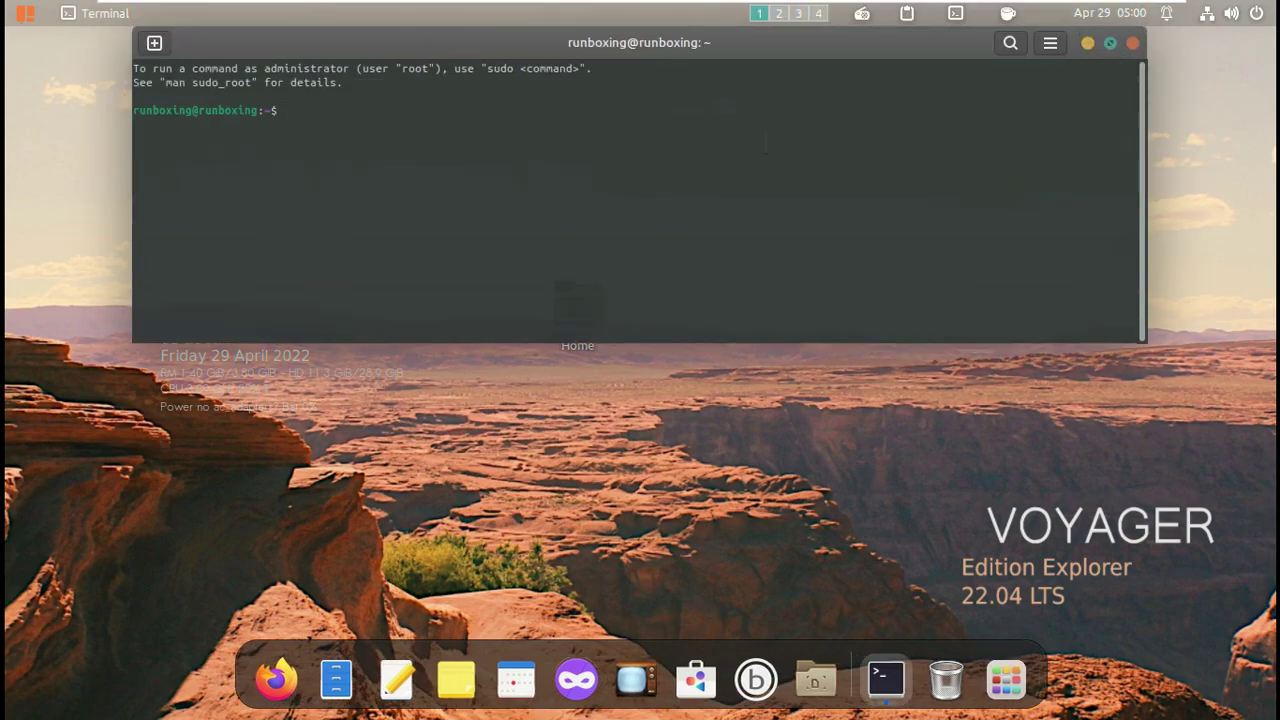
# Maximize the Terminal and try the misspelled command 'neofeth'.
pyautogui.press('super+Up')
pyautogui.write('neof')
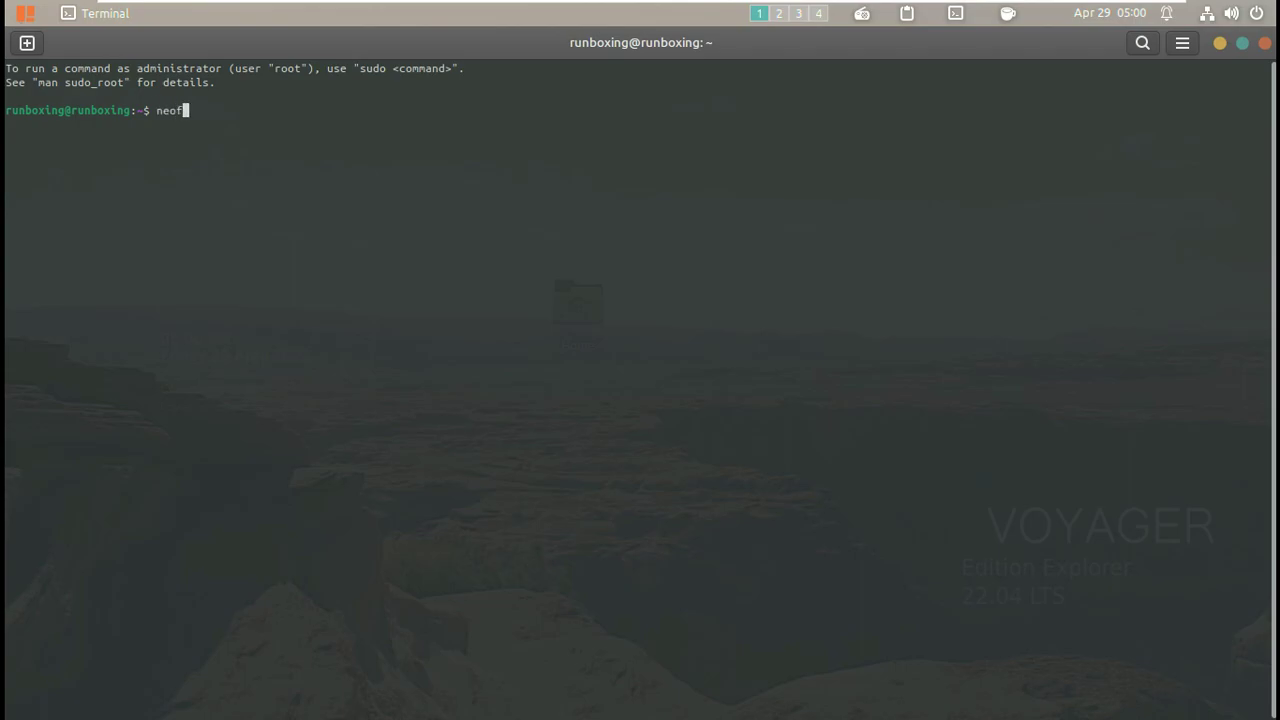
pyautogui.write('eth')
pyautogui.press('Return')
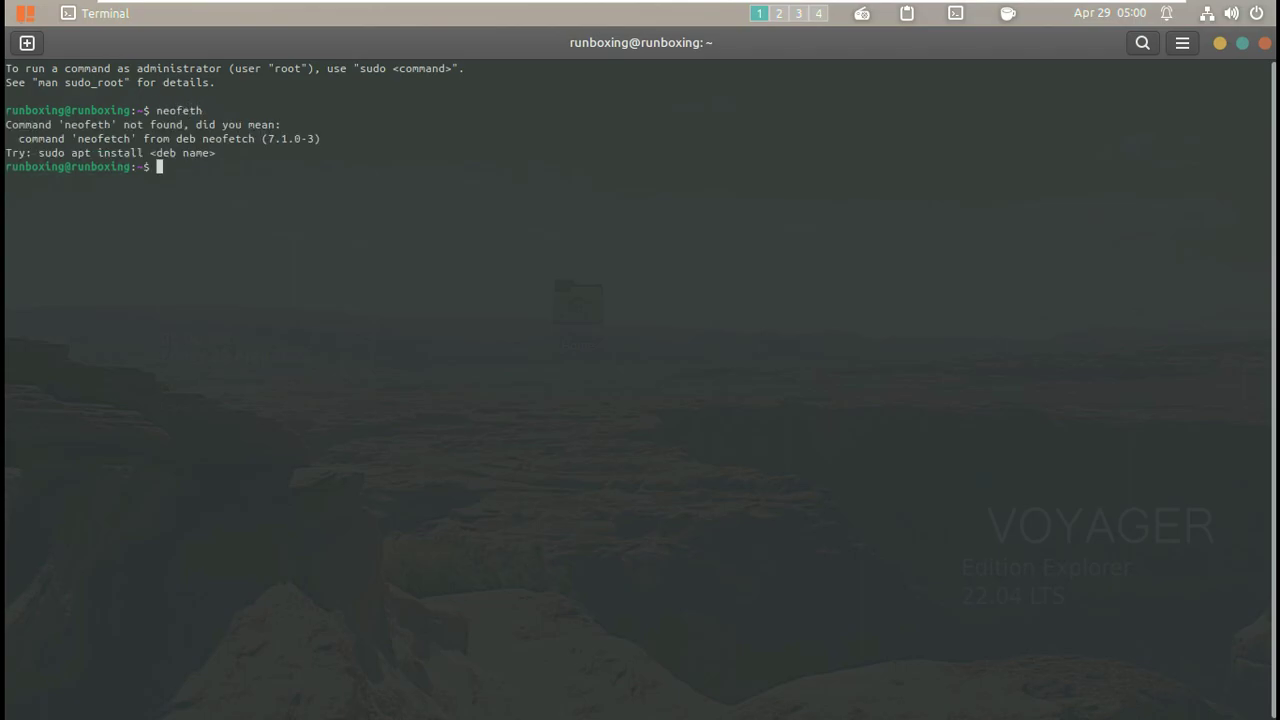
# Run 'sudo apt install neofetch' (already 7.1.0-3), then 'neofetch' for the Ubuntu 22.04 summary.
pyautogui.write('sudo apt install neofet')
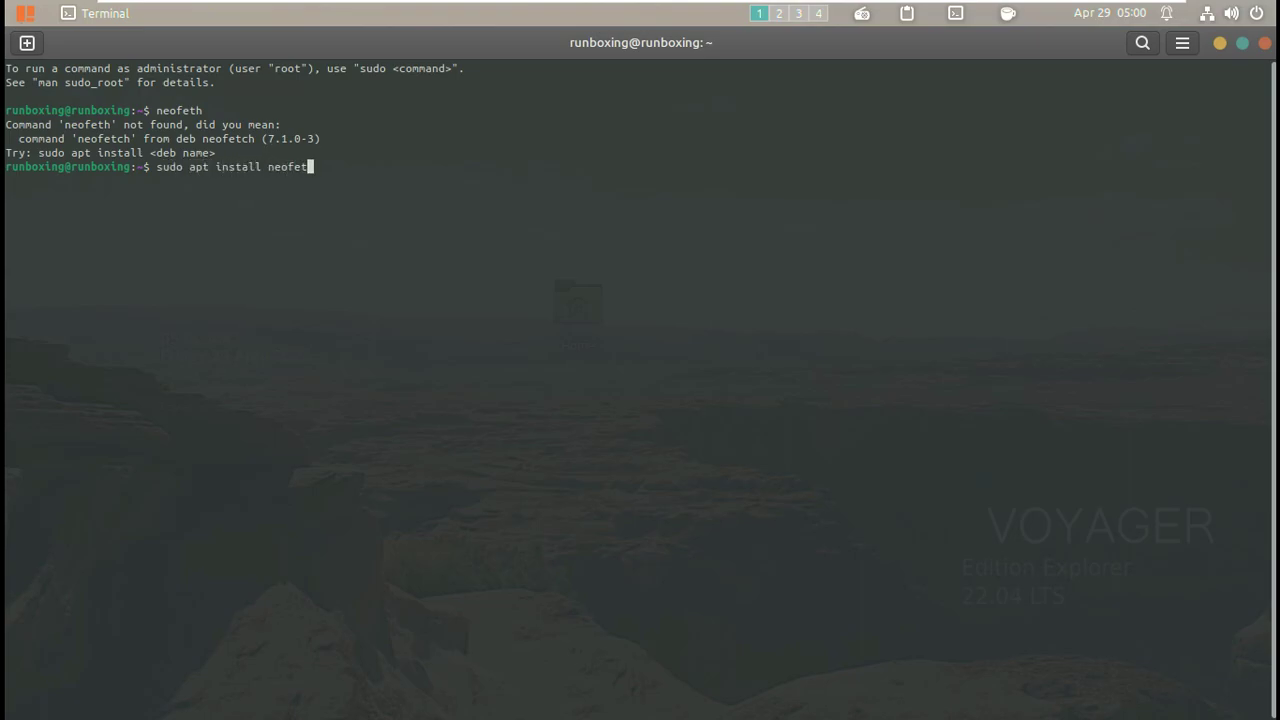
pyautogui.write('ch')
pyautogui.press('Return')
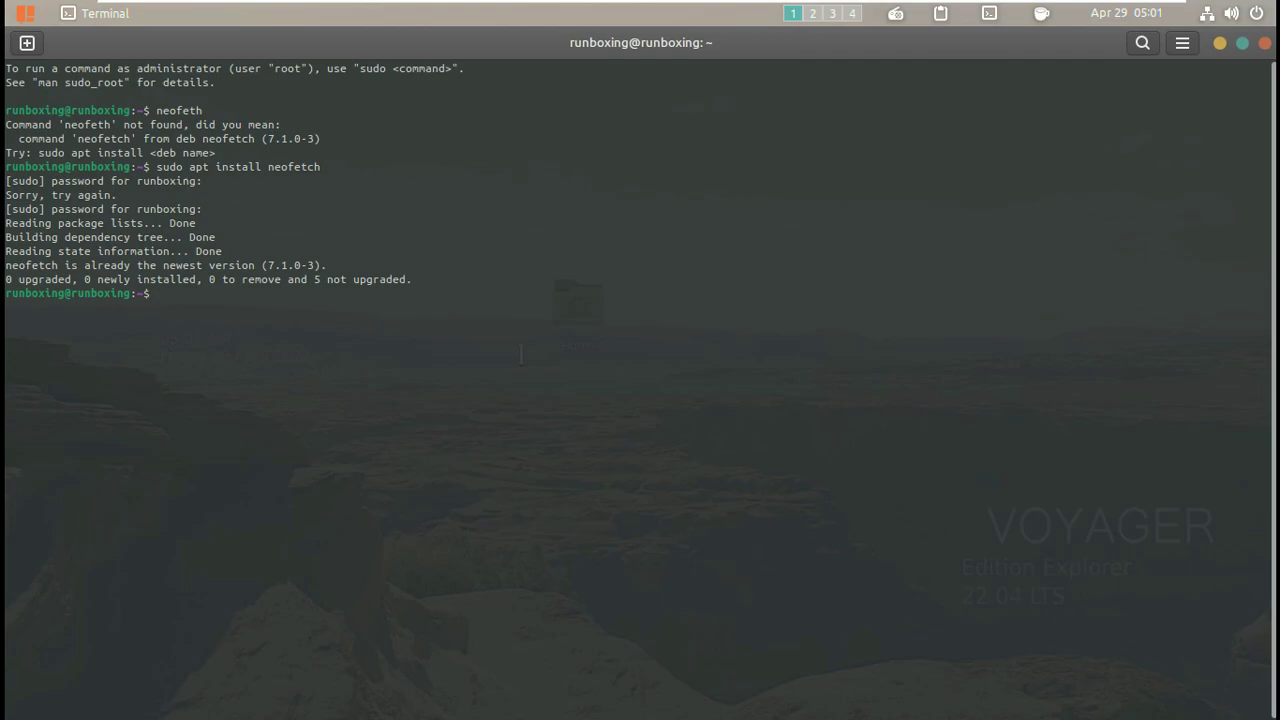
pyautogui.write('neofetch')
pyautogui.press('Return')
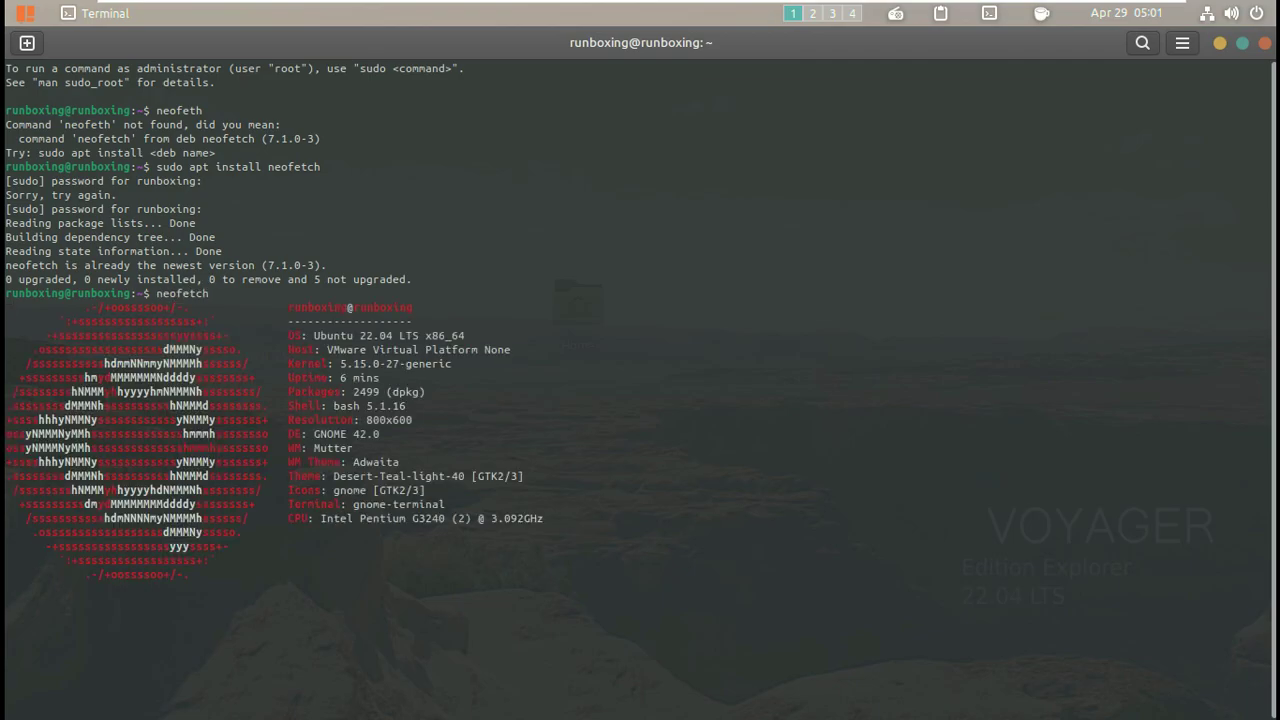
# Run uname, uname -r and uname -a to show Linux, kernel 5.15.0-27-generic and full system info.
pyautogui.write('unam')
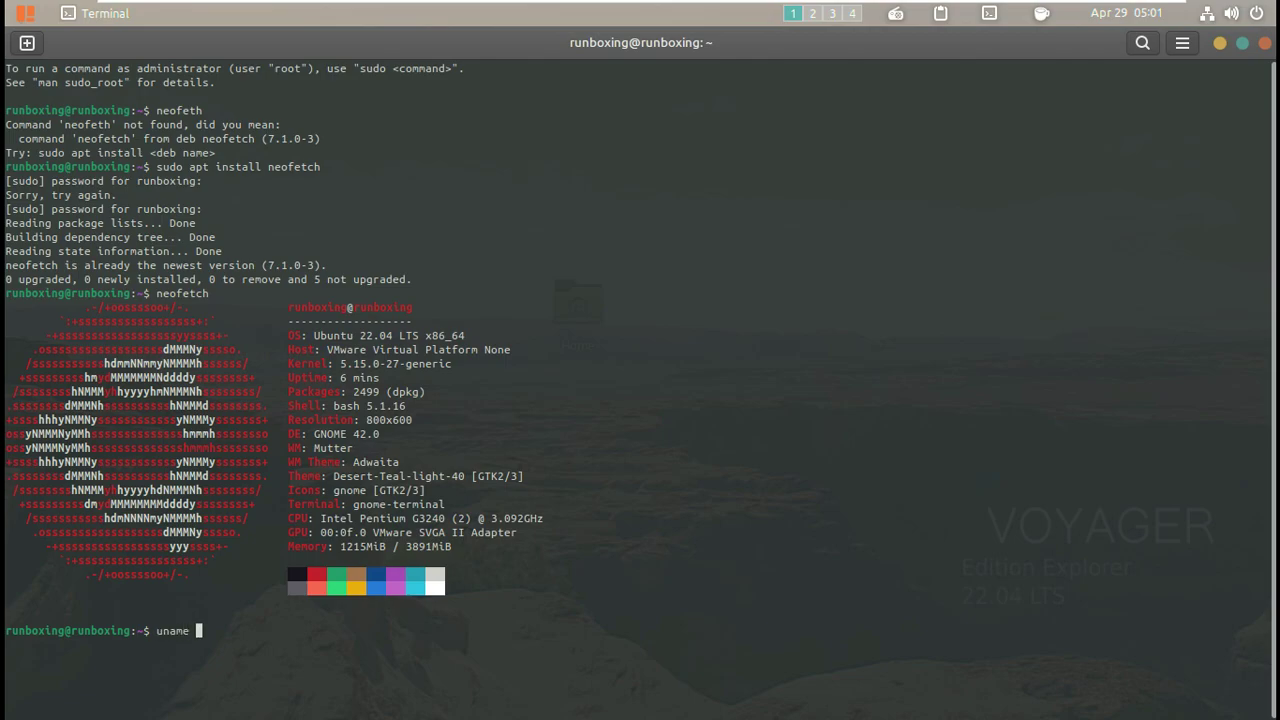
pyautogui.write('e')
pyautogui.press('Return')
pyautogui.write('uname -r')
pyautogui.press('Return')
pyautogui.write('uname -a')
pyautogui.press('Return')
# Run uname -n, -o, -i and -v for hostname, GNU/Linux, x86_64 and the #28-Ubuntu SMP build.
pyautogui.write('uname -n')
pyautogui.press('Return')
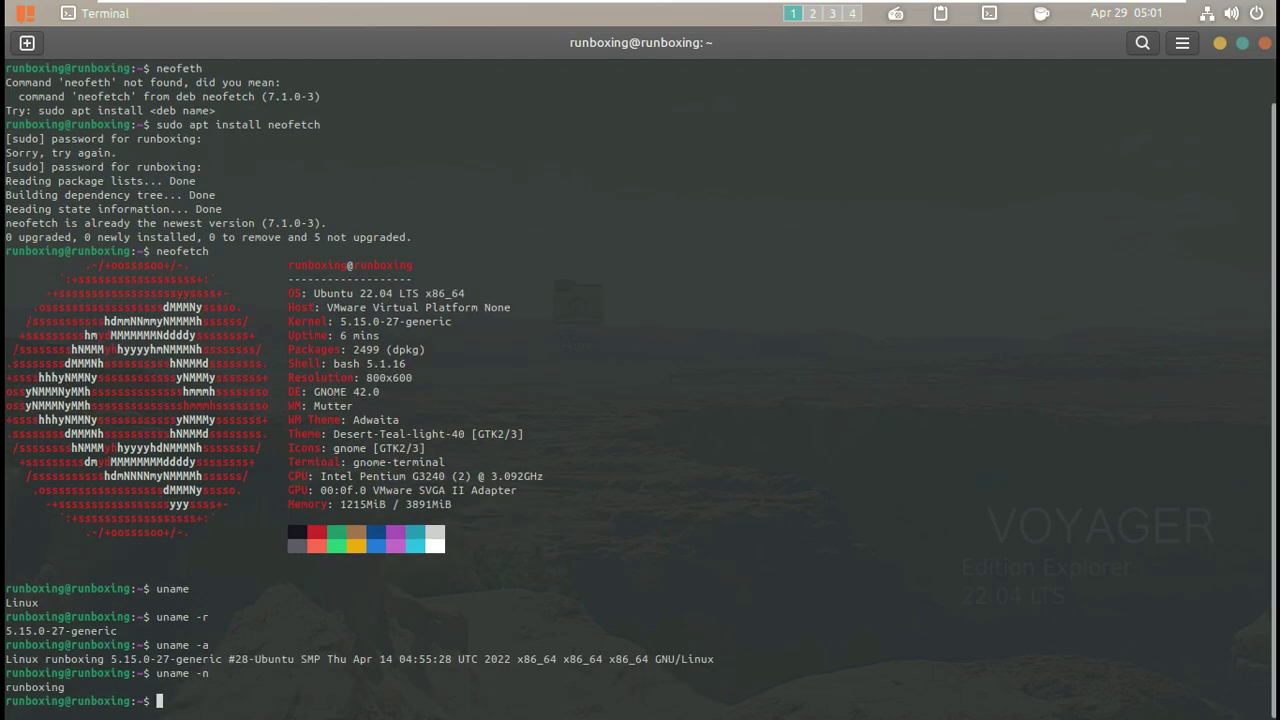
pyautogui.write('uname -o')
pyautogui.press('Return')
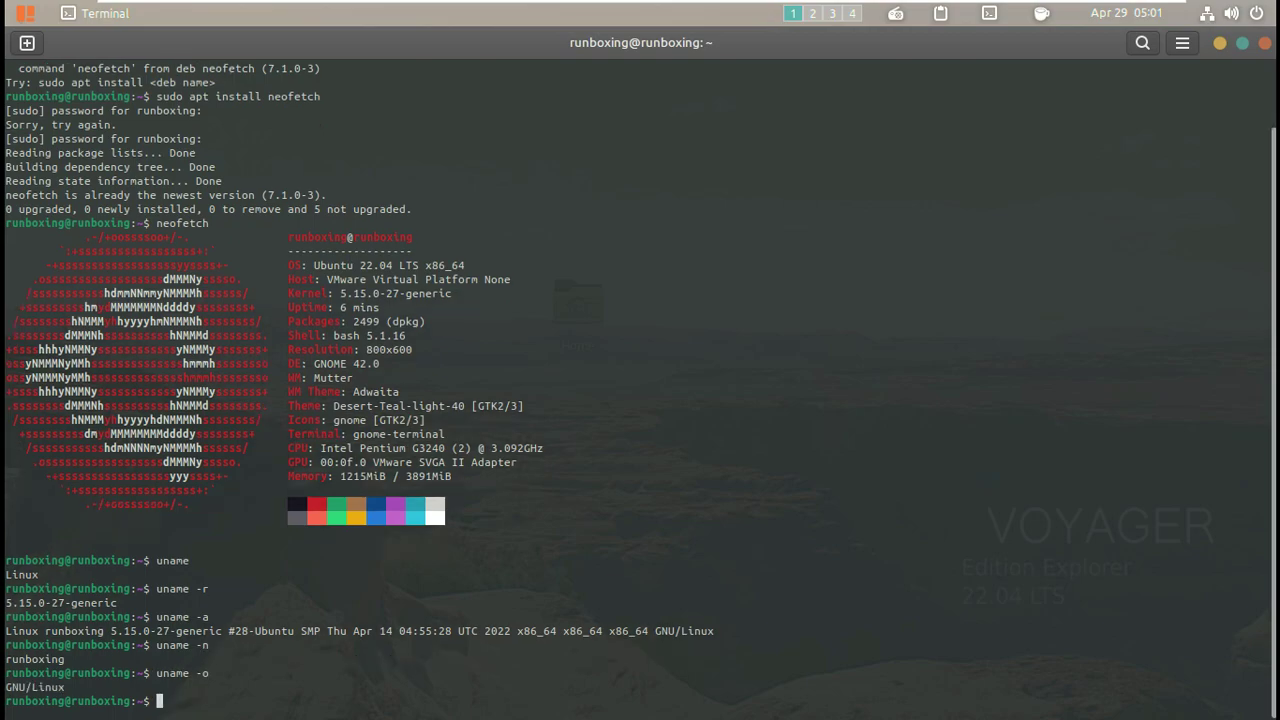
pyautogui.write('uname -i')
pyautogui.press('Return')
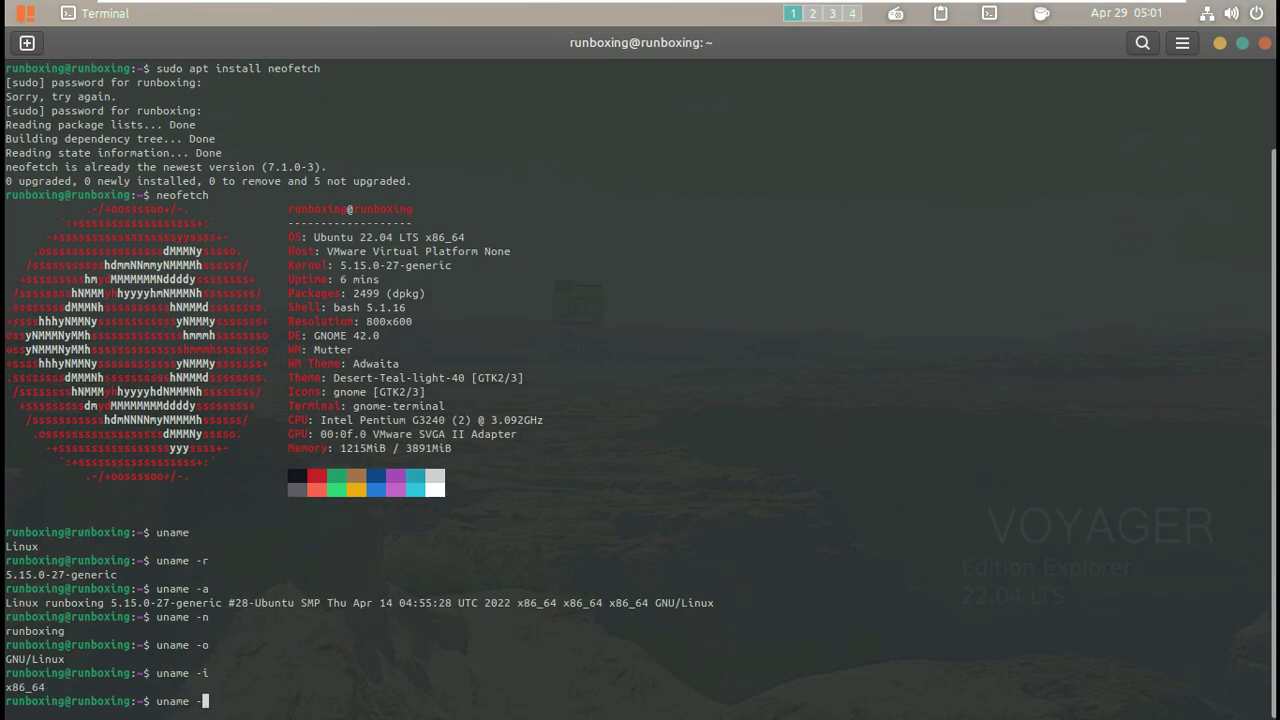
pyautogui.write('uname -v')
pyautogui.press('Return')
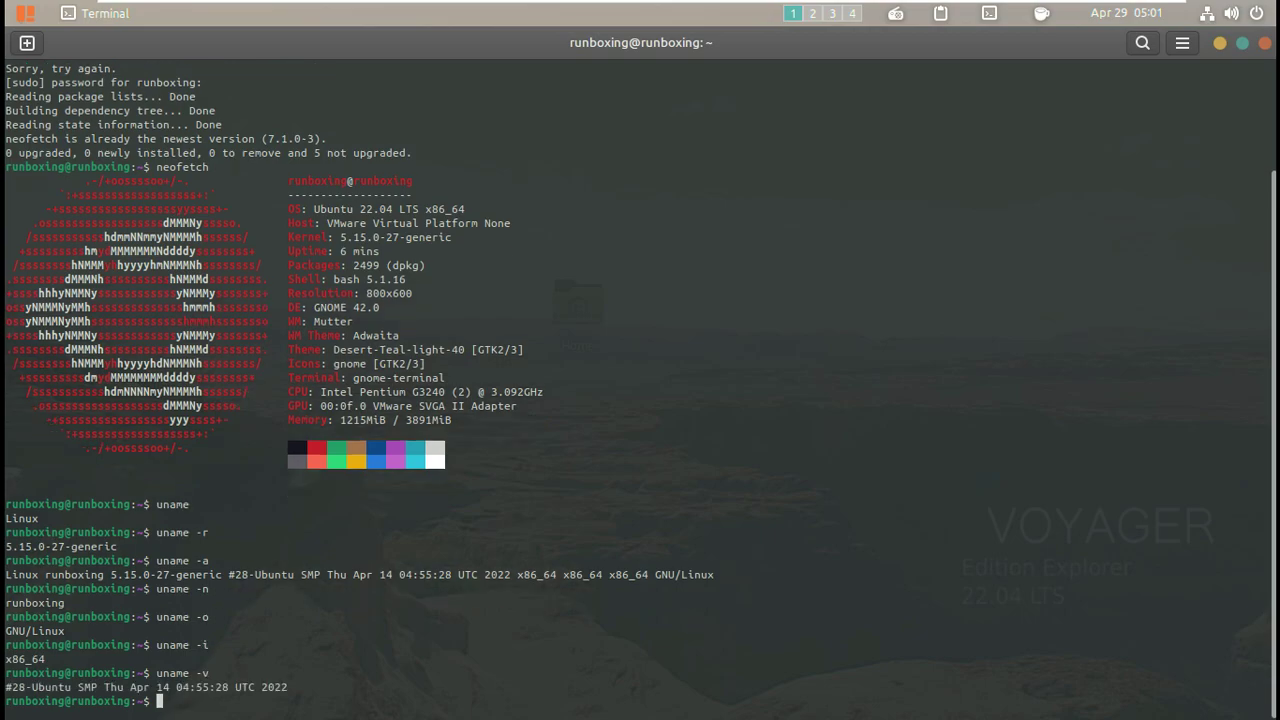